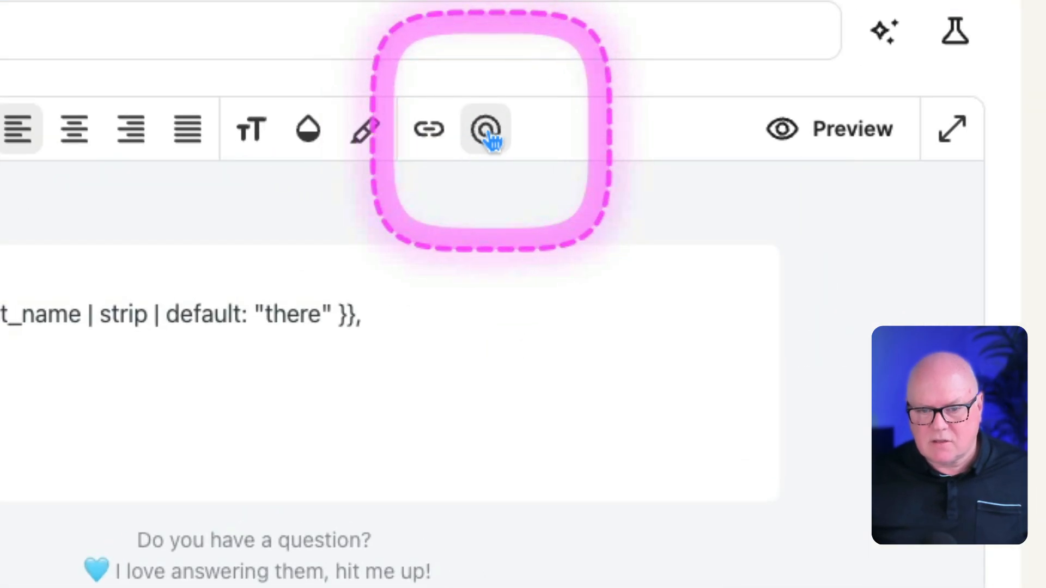
left_click(488, 135)
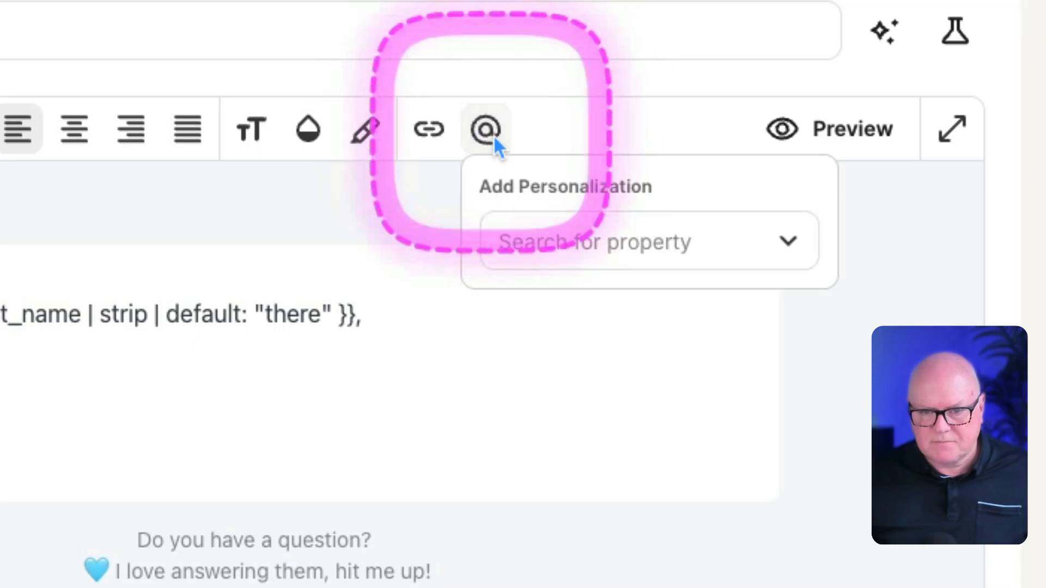
left_click(788, 240)
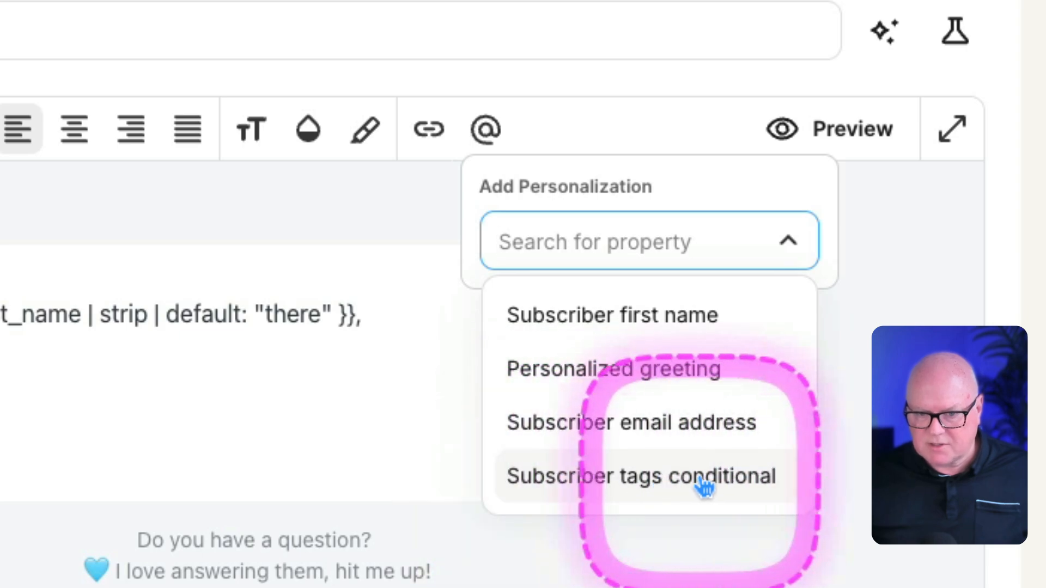
left_click(649, 484)
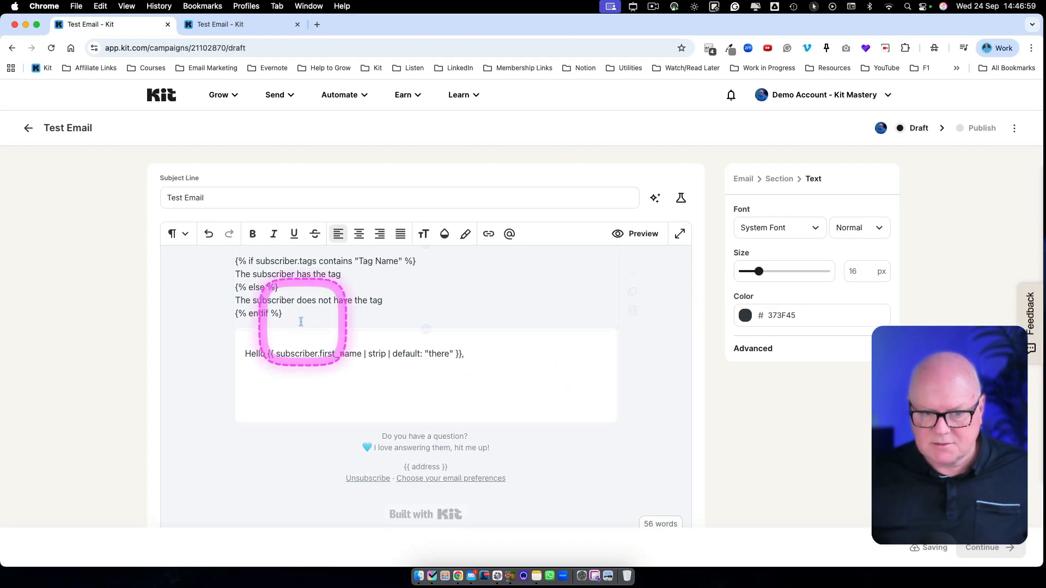
left_click_drag(299, 315, 219, 257)
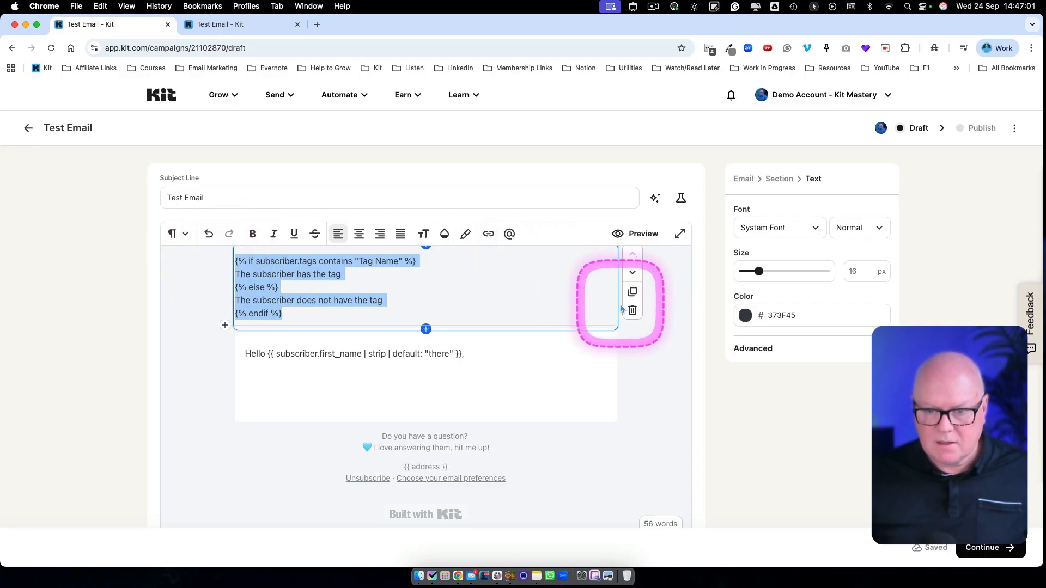
left_click(632, 310)
Step: Insert the Subscriber tags conditional personalization on the empty line below the greeting
left_click(299, 293)
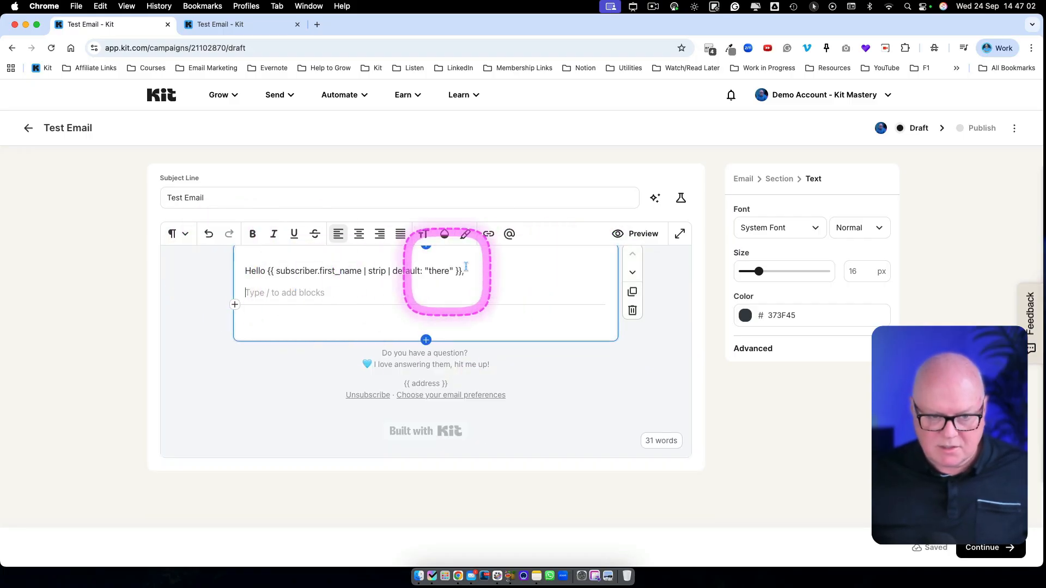
left_click(510, 233)
left_click(535, 278)
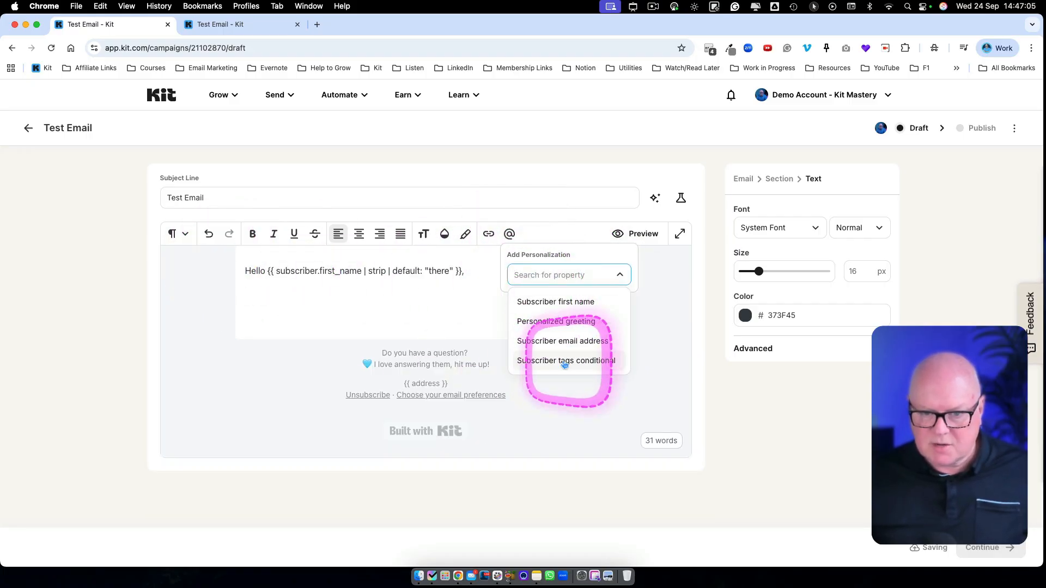
left_click(564, 362)
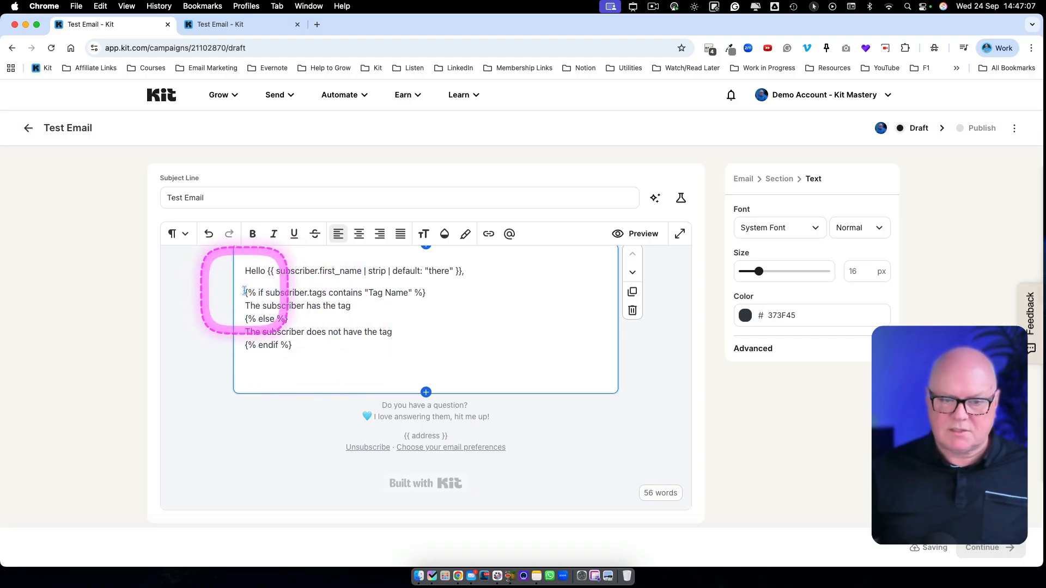
left_click_drag(244, 291, 319, 349)
left_click(314, 348)
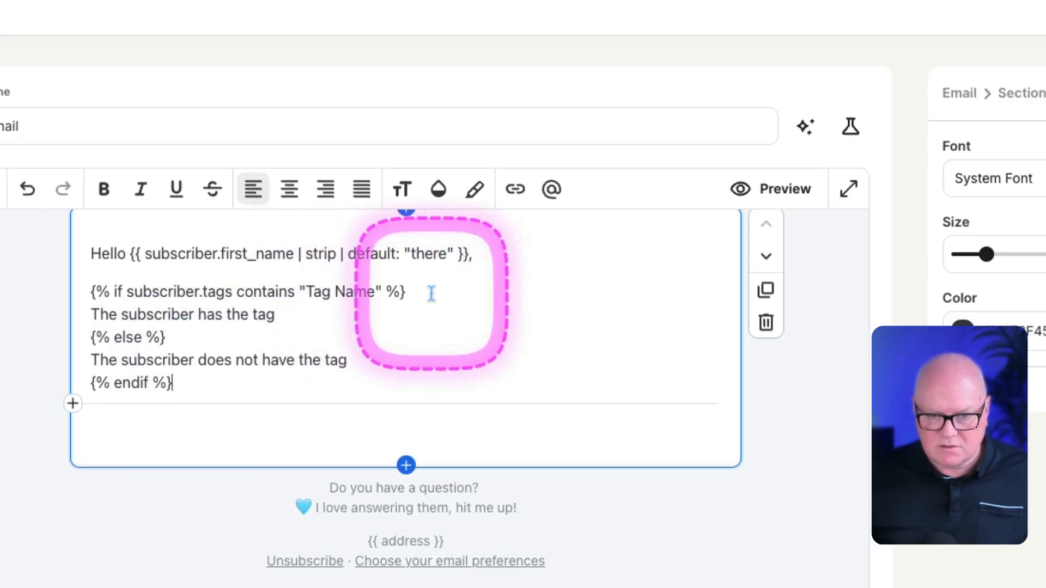
Step: Separate the lines of the conditional snippet with blank space and add an empty line below the greeting
key("Return")
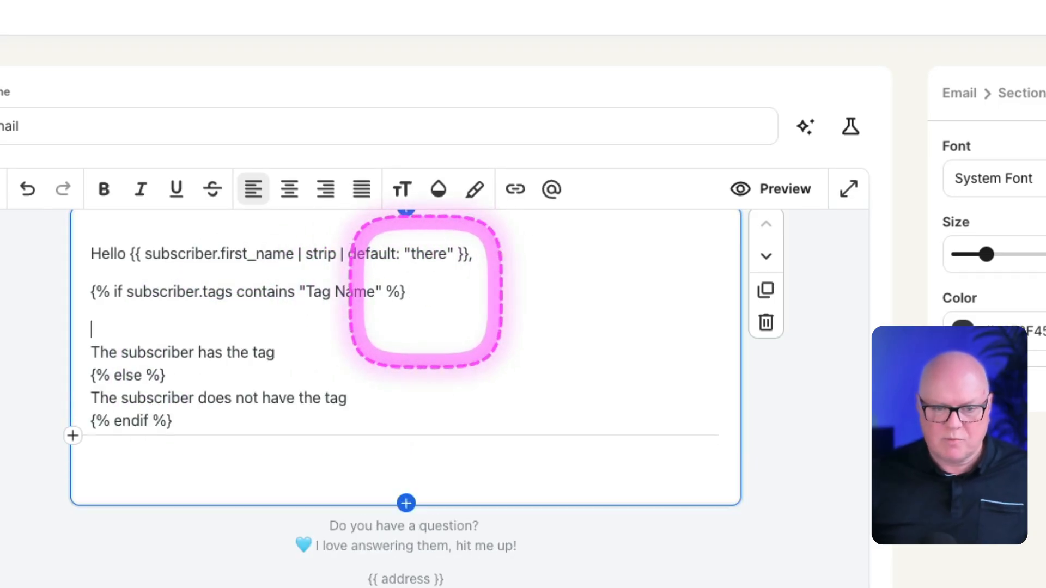
key("Down")
key("Return")
key("Down")
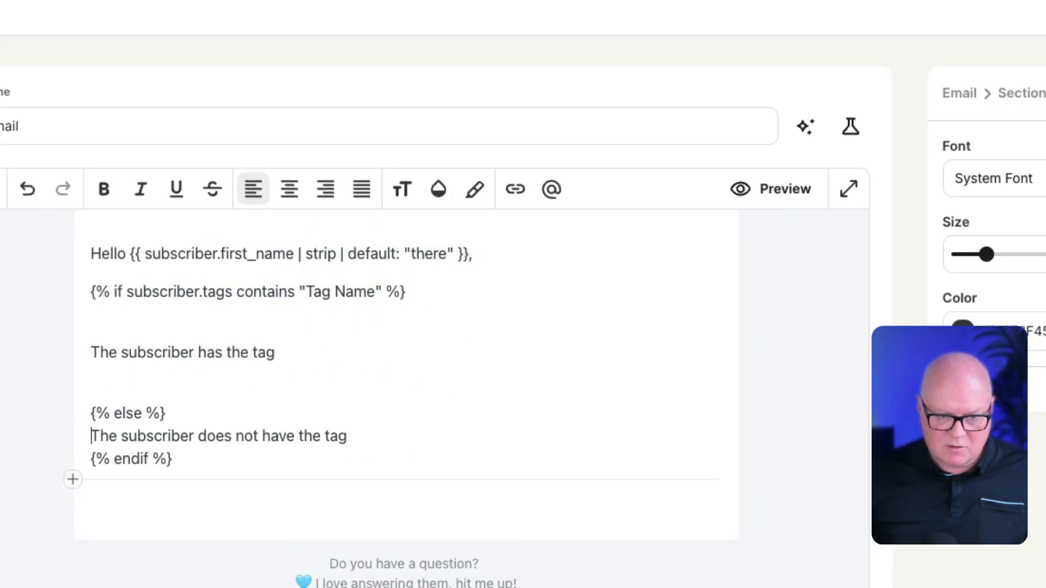
key("Return")
key("Return")
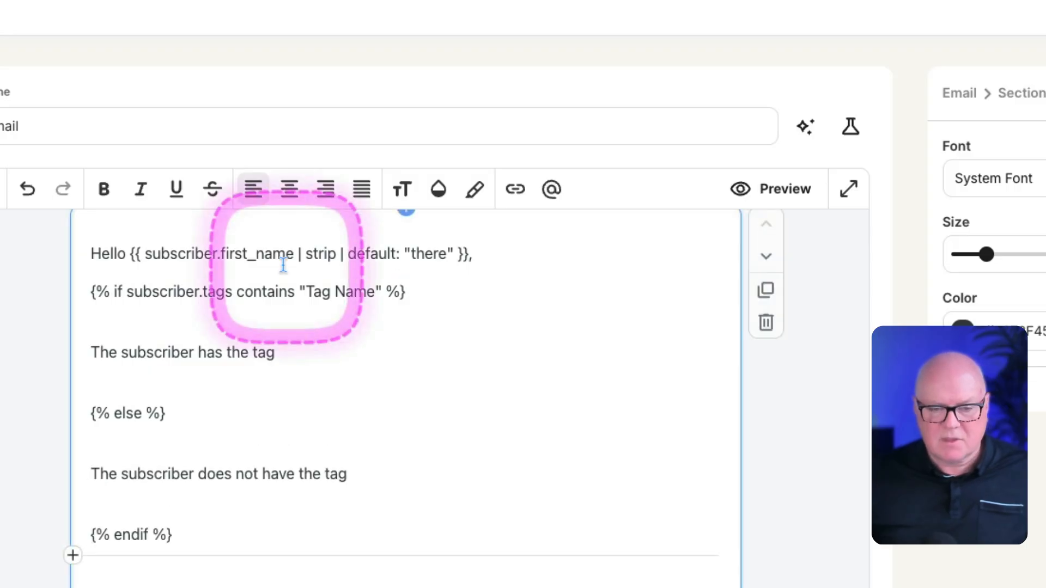
left_click(520, 254)
key("Return")
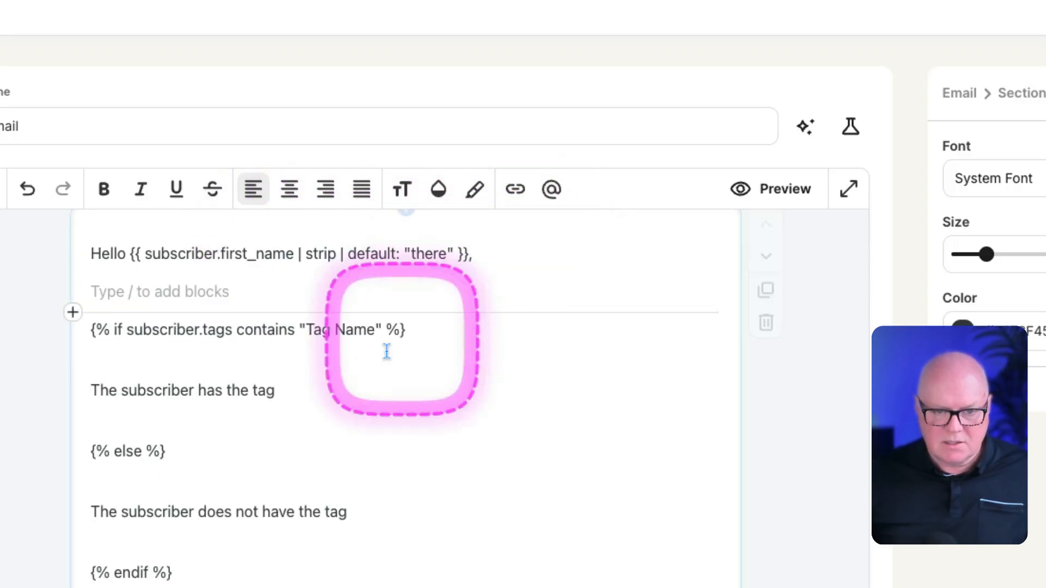
left_click(376, 367)
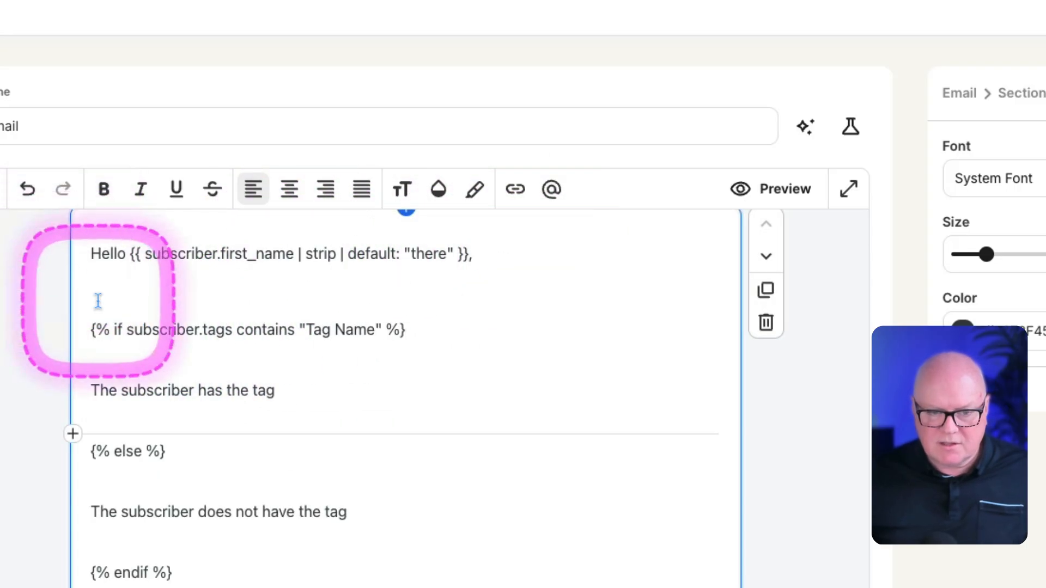
Step: Replace the Tag Name placeholder in the if condition with "Active on LinkedIn", keeping the quotation marks
left_click_drag(86, 327, 411, 323)
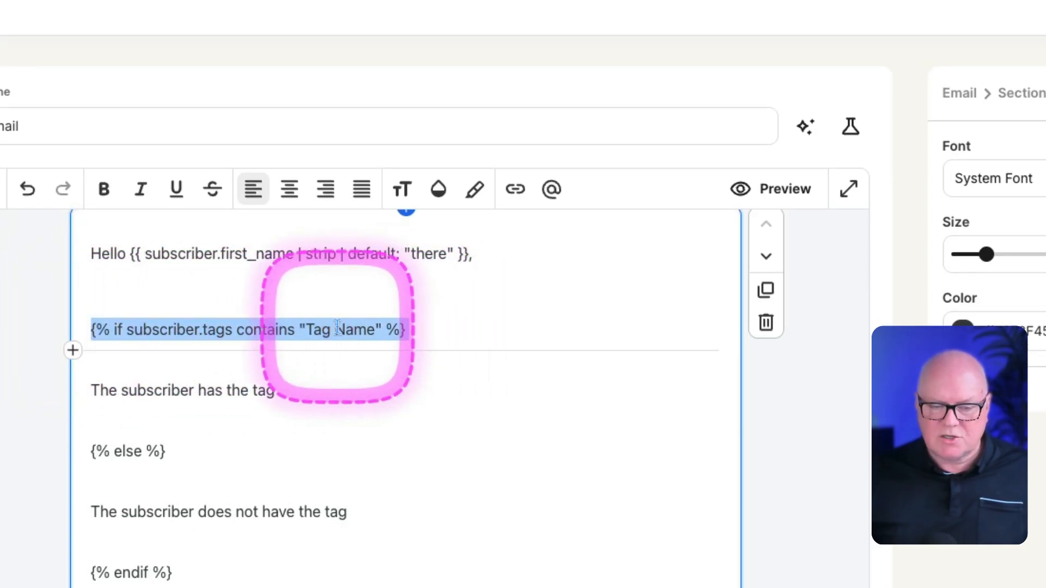
left_click(337, 328)
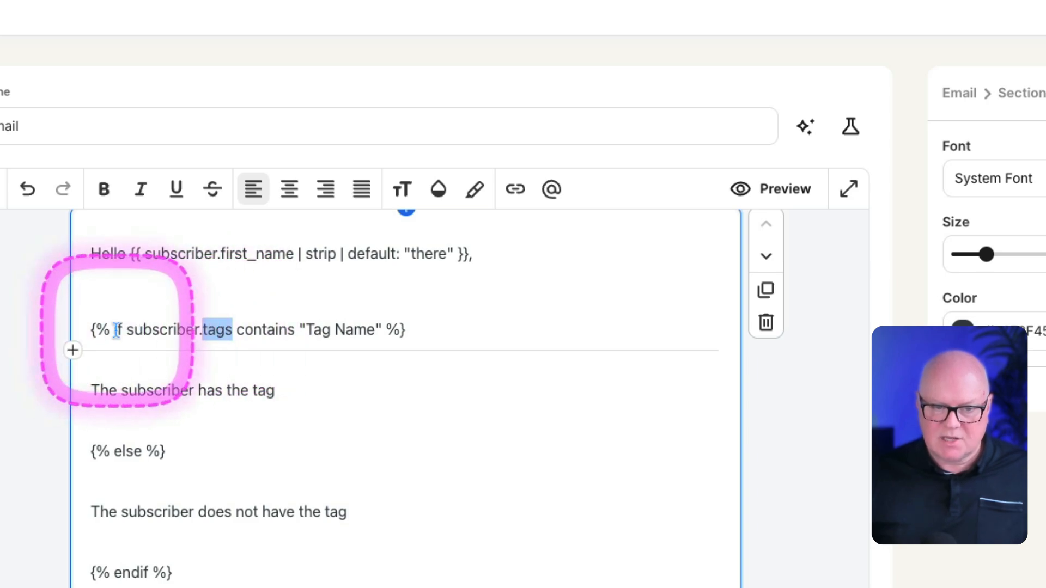
double_click(154, 331)
left_click(155, 331)
left_click(182, 333)
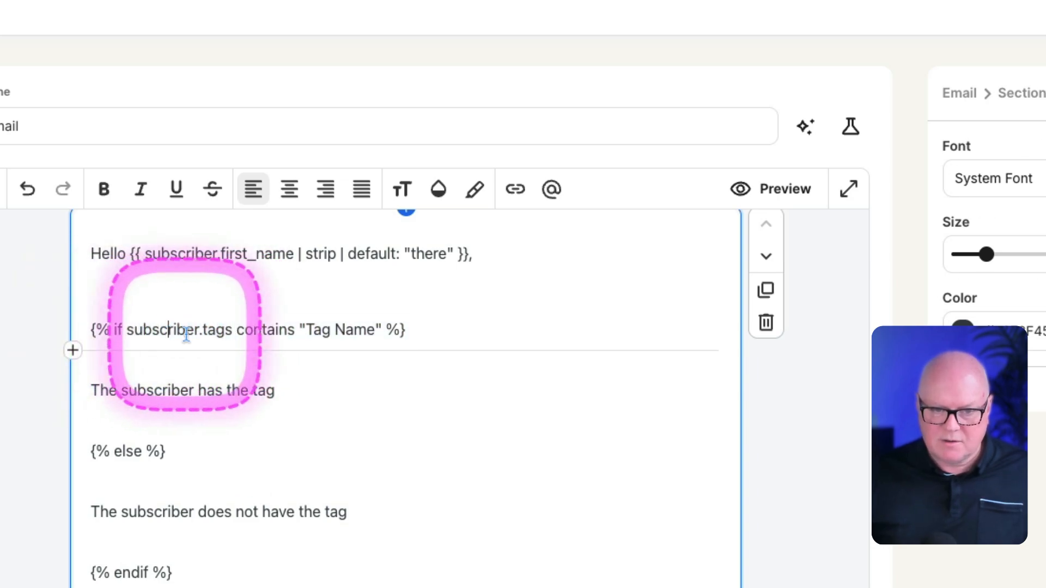
double_click(254, 331)
left_click_drag(306, 330, 375, 328)
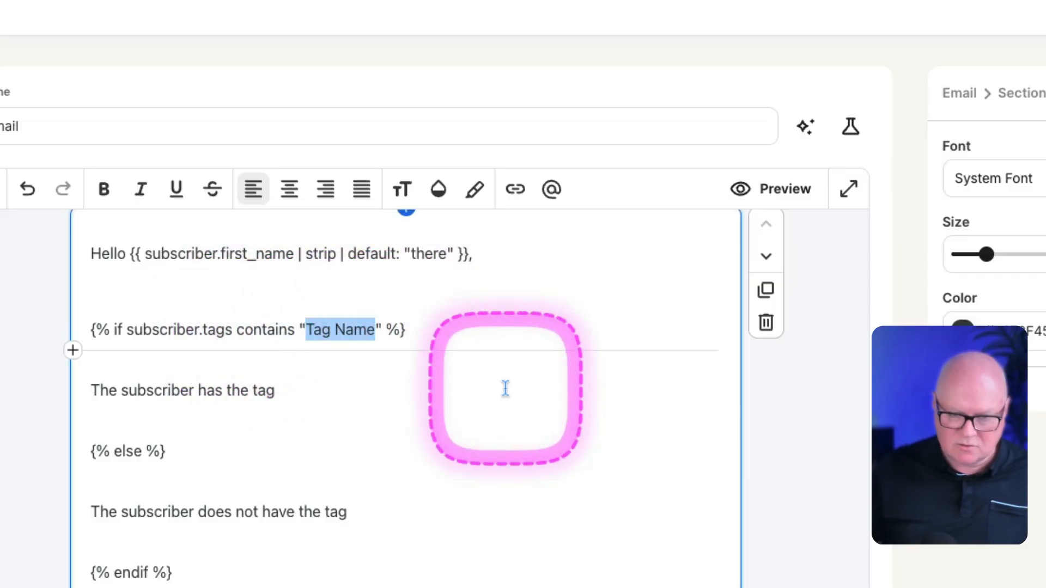
type("Active")
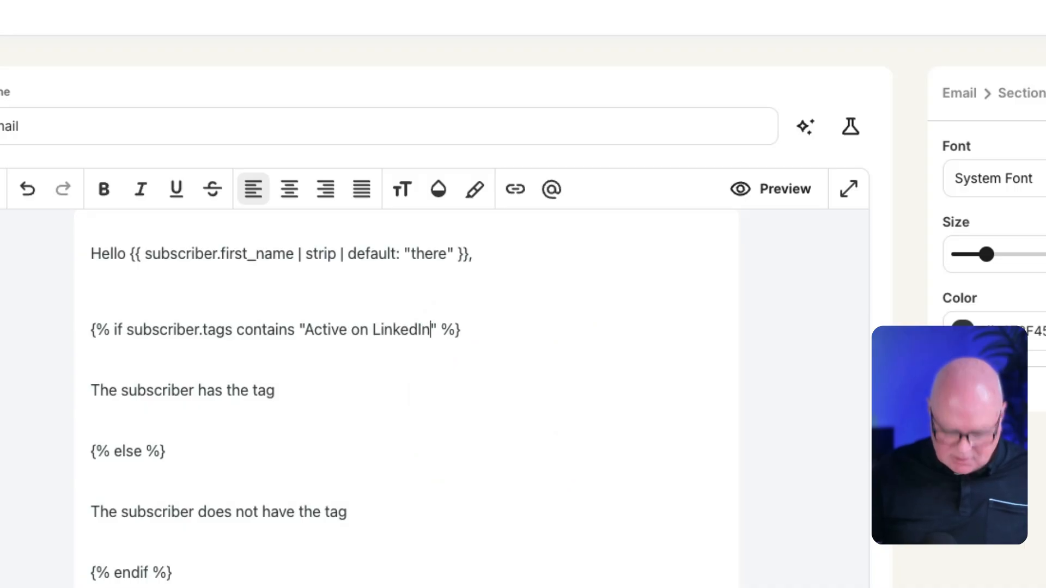
Step: Replace the "The subscriber has the tag" text with "Check out my latest article, here on LinkedIn"
scroll(435, 355, "down", 1)
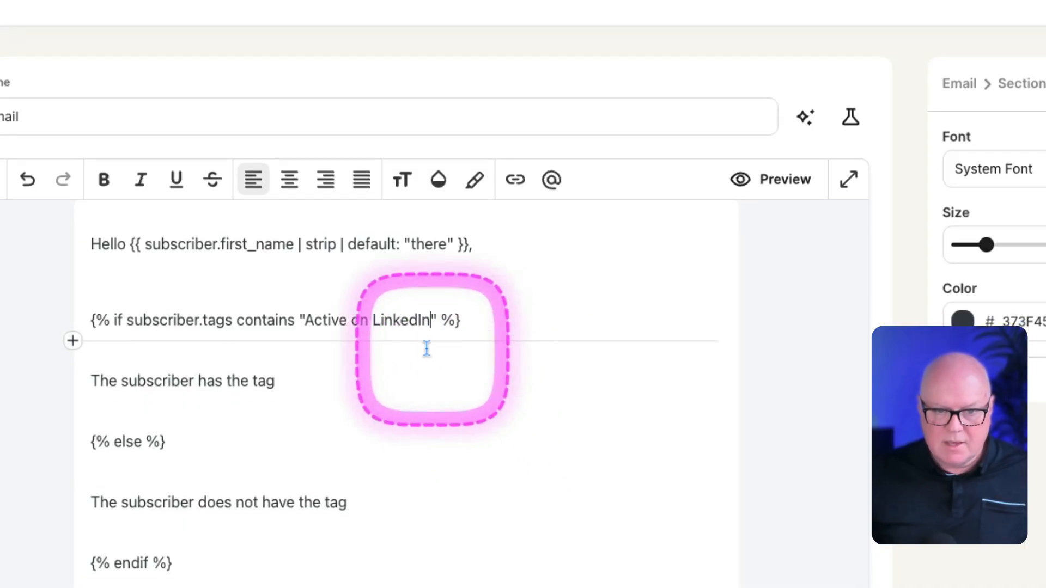
triple_click(118, 380)
type("Ch")
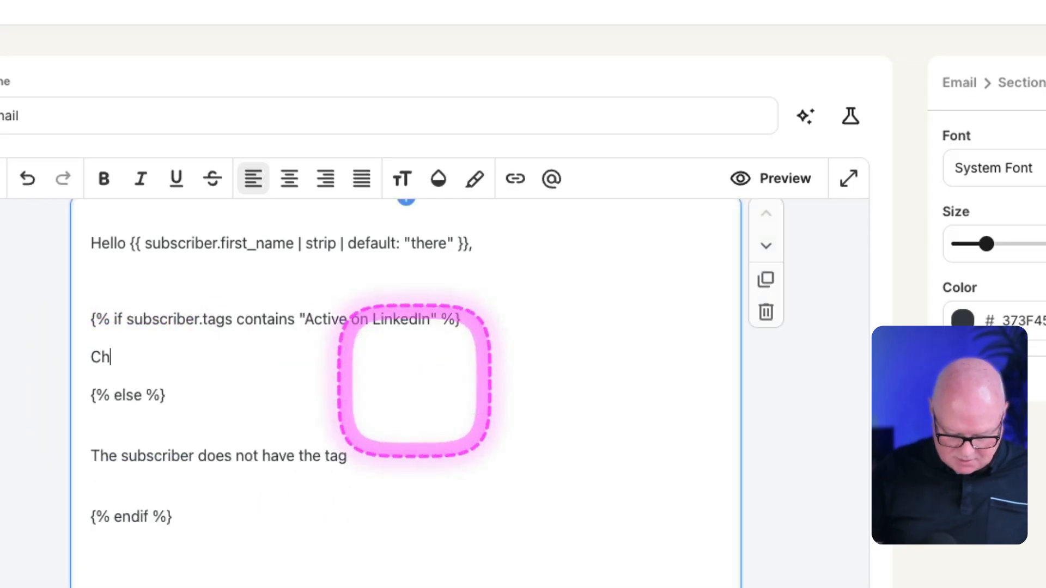
type("eck out my latest article, here on LinkedIn")
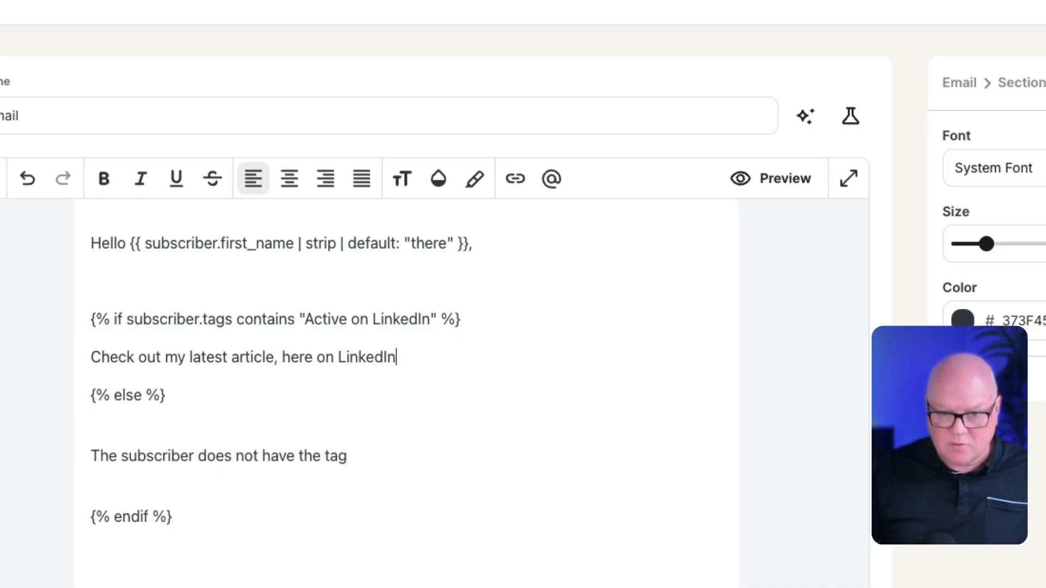
Step: Link the word LinkedIn in the article sentence to linkedin.com and end the sentence with a period
left_click(421, 390)
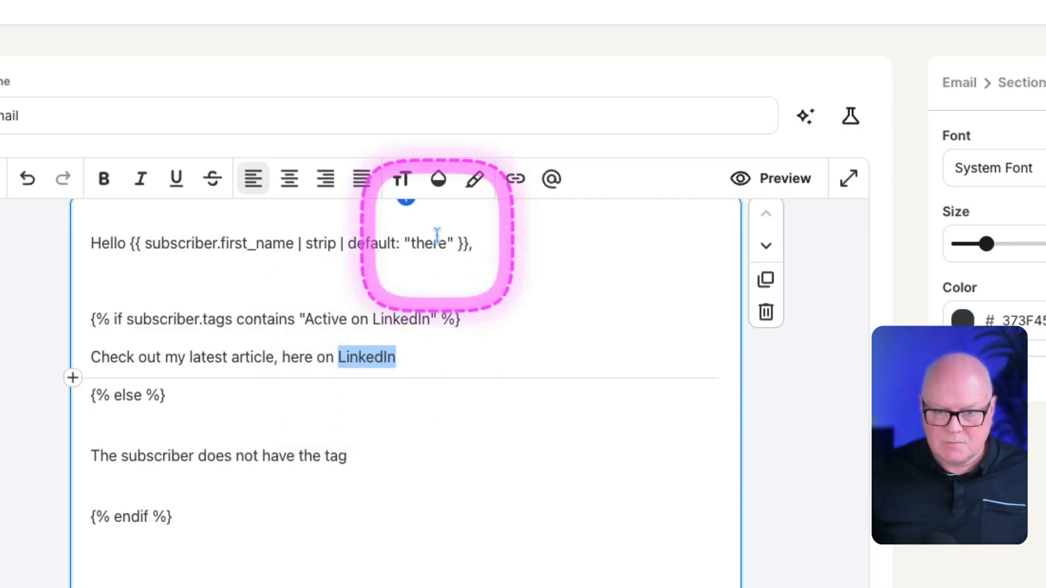
left_click(515, 180)
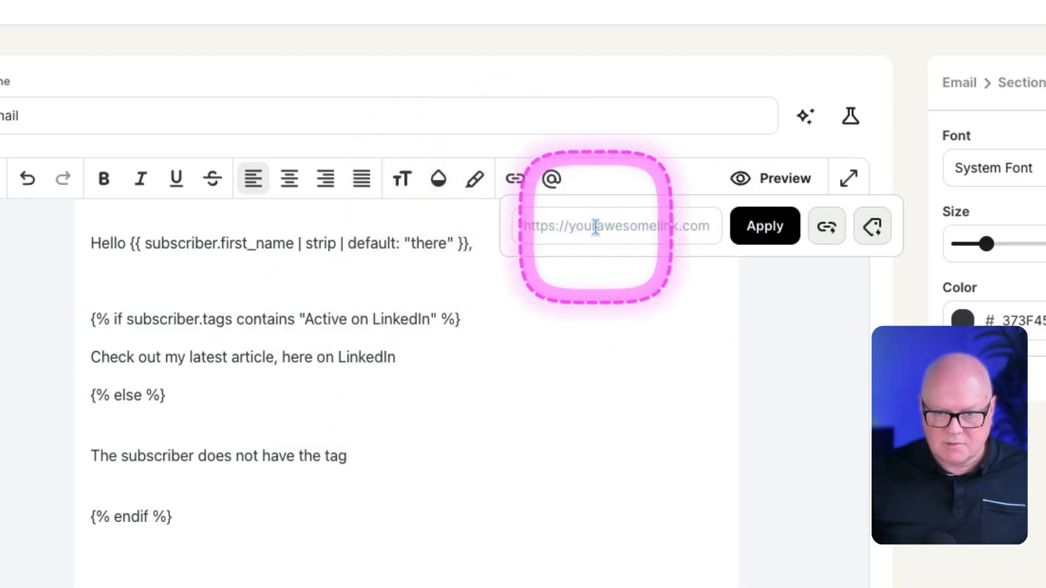
type("linkedin.com")
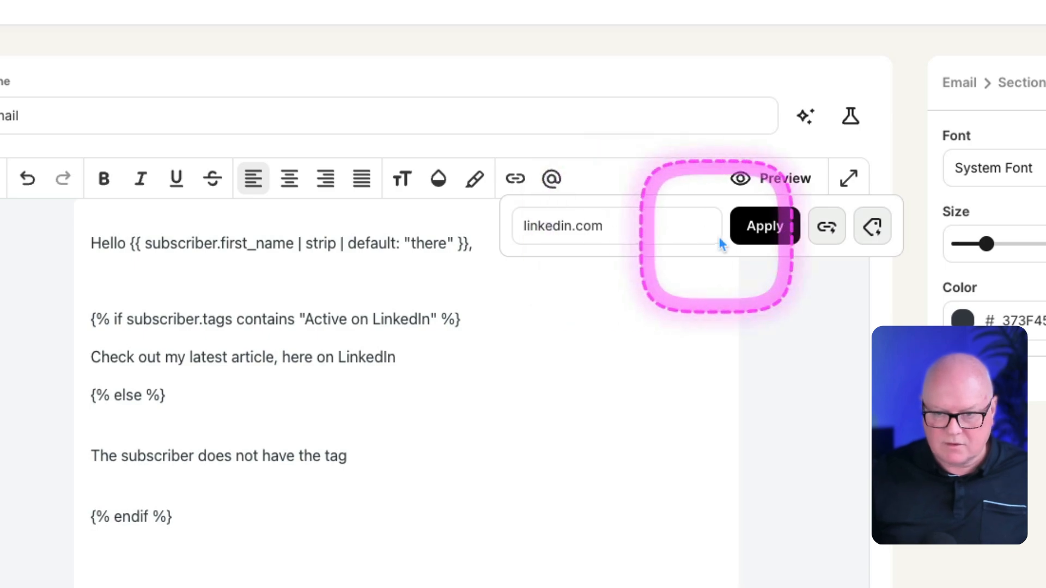
left_click(747, 231)
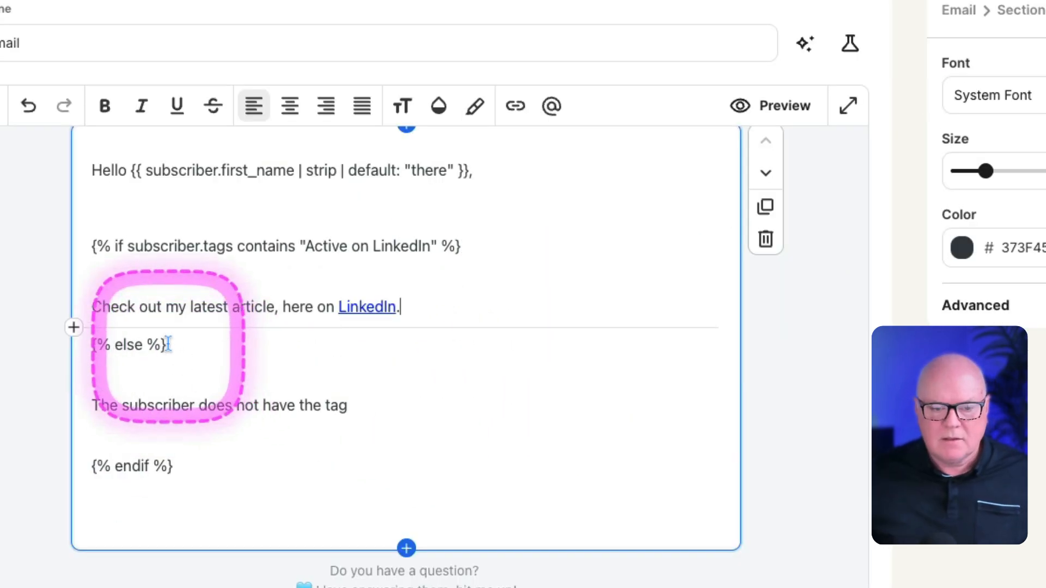
Step: Add an empty line between the article sentence and the {% else %} tag
double_click(126, 345)
left_click(128, 345)
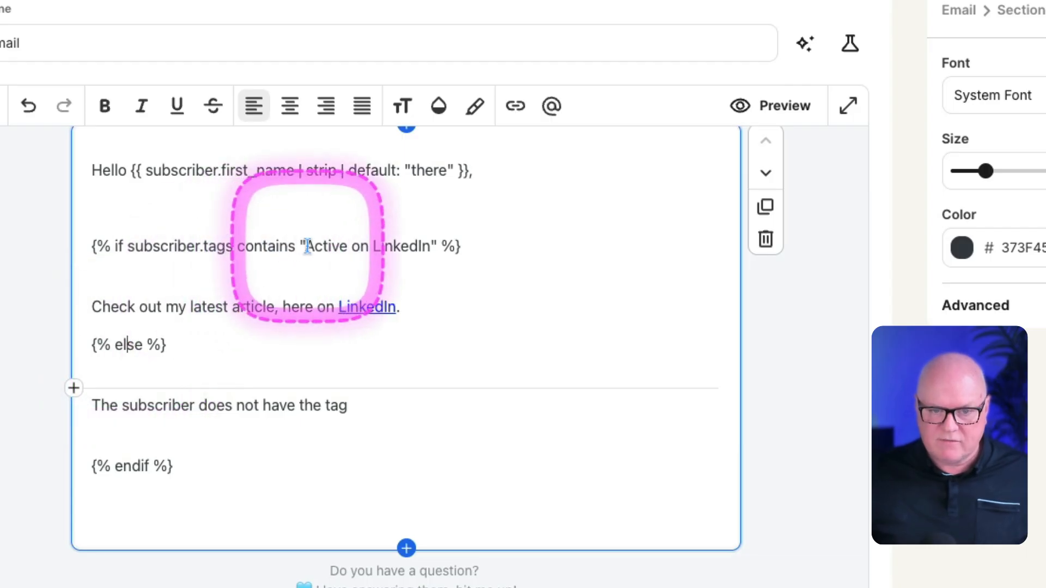
left_click_drag(306, 246, 431, 247)
left_click(185, 362)
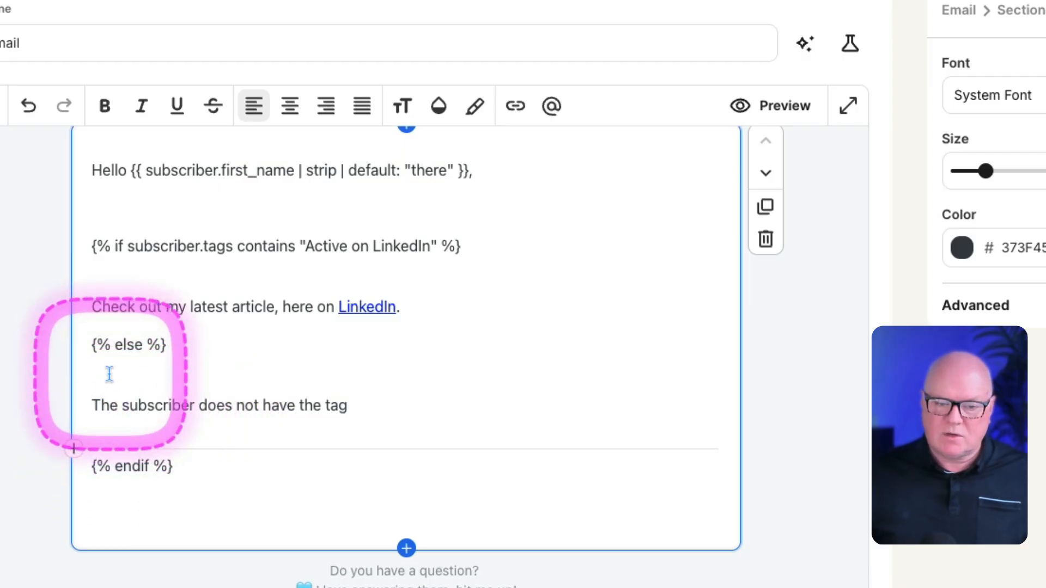
left_click_drag(173, 345, 91, 344)
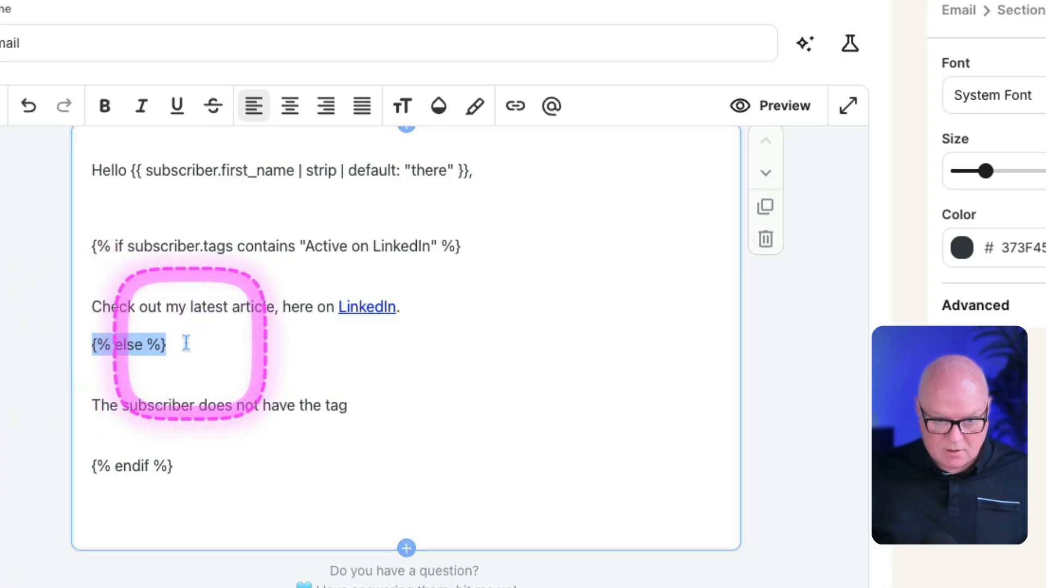
left_click(91, 345)
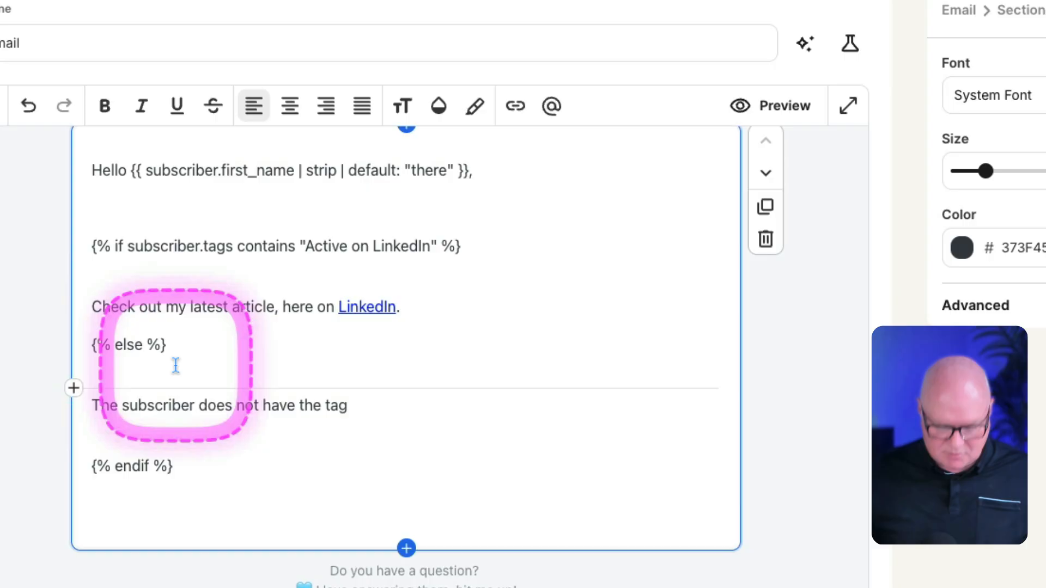
key("Return")
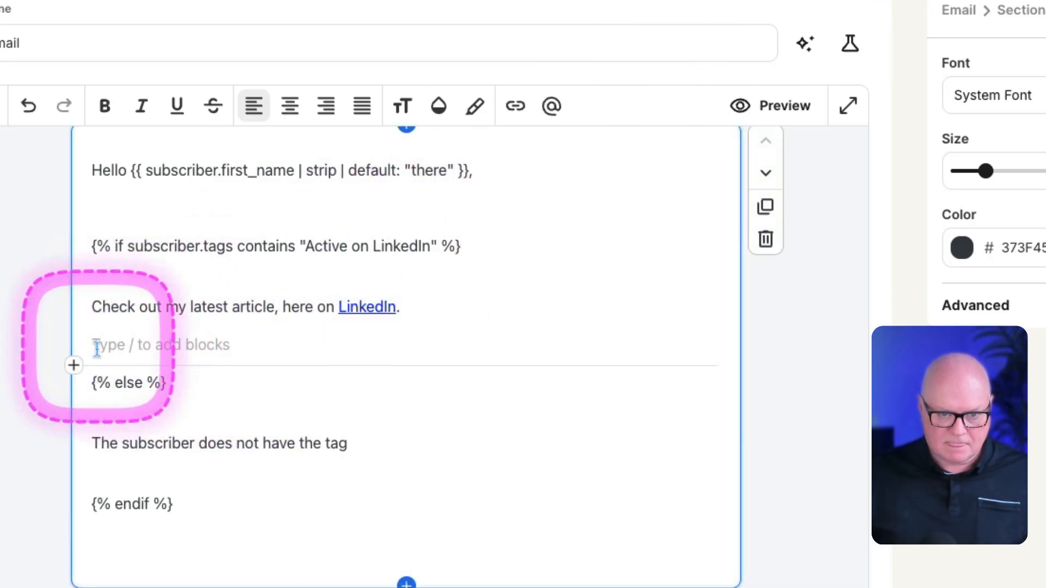
Step: Copy the {% else %} tag onto the empty line above it as {% elseif %}, and add an empty line beneath the copy
left_click_drag(173, 386, 85, 386)
key("ctrl+c")
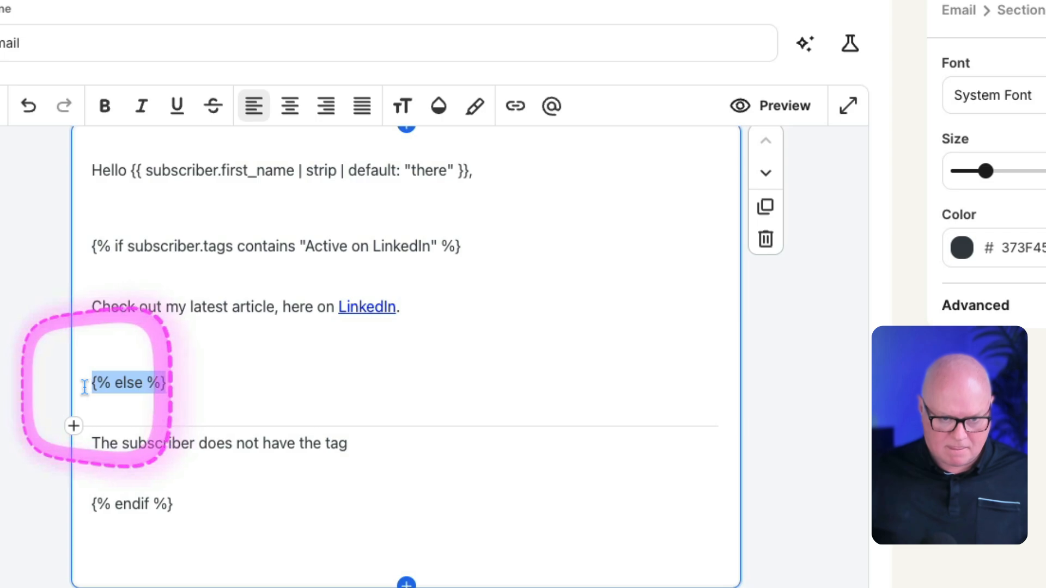
left_click(111, 339)
key("ctrl+v")
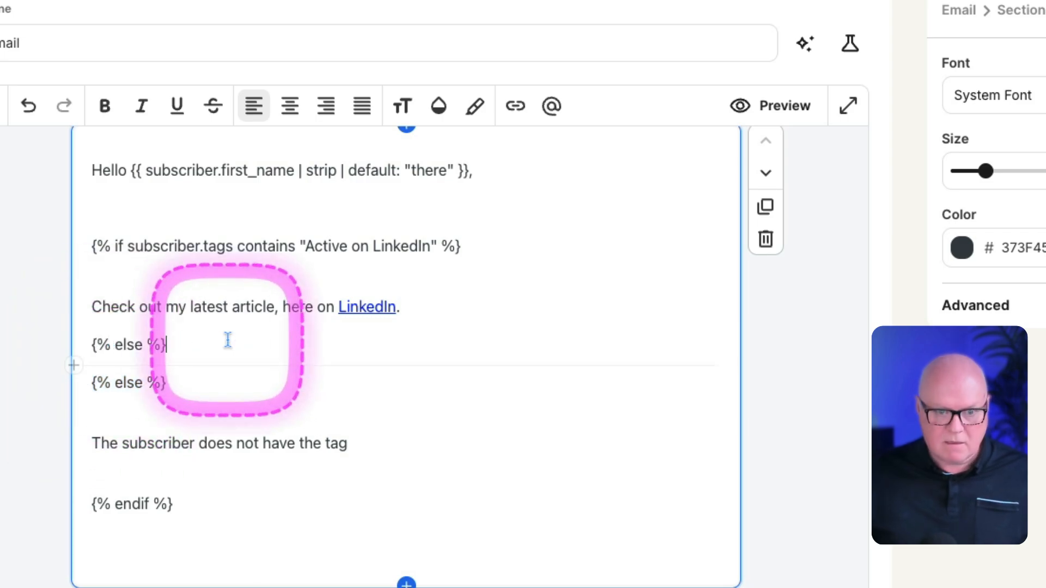
left_click(143, 345)
type("i")
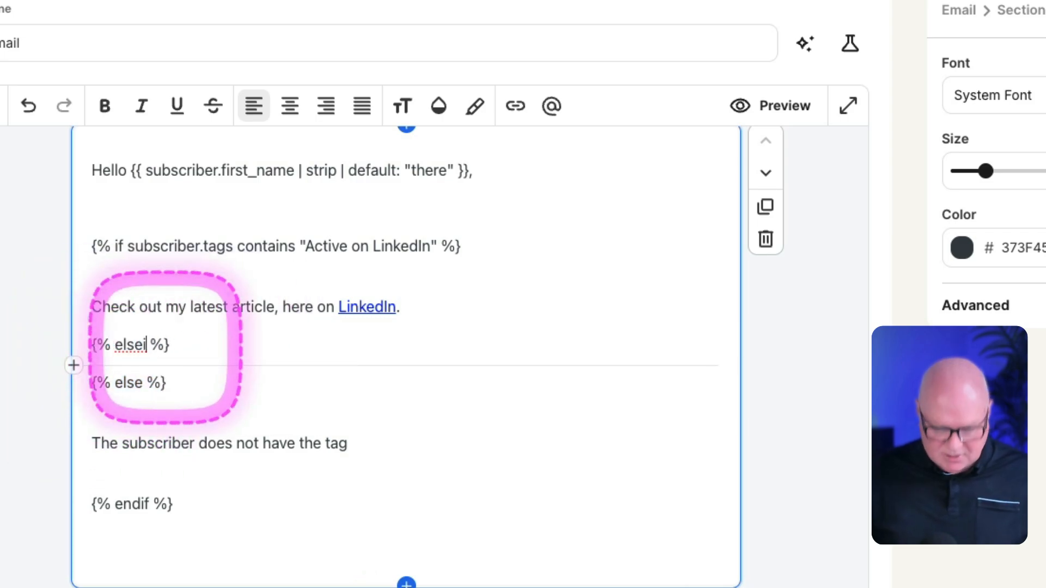
type("f")
left_click(200, 345)
key("Return")
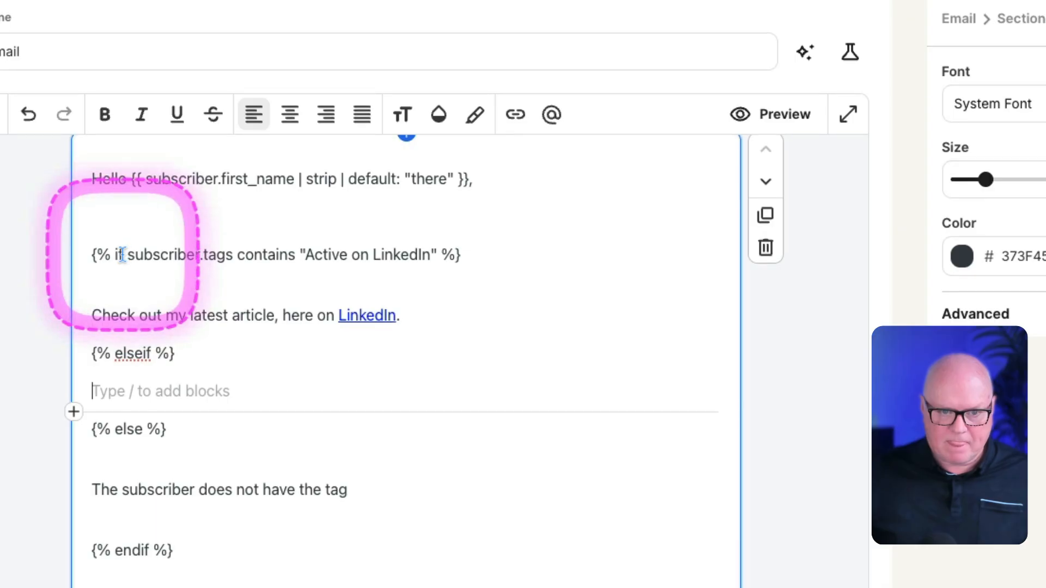
Step: Copy the subscriber.tags contains "Active on LinkedIn" condition into the elseif tag and change its tag name to "Active on Instagram"
left_click_drag(128, 254, 444, 254)
key("ctrl+c")
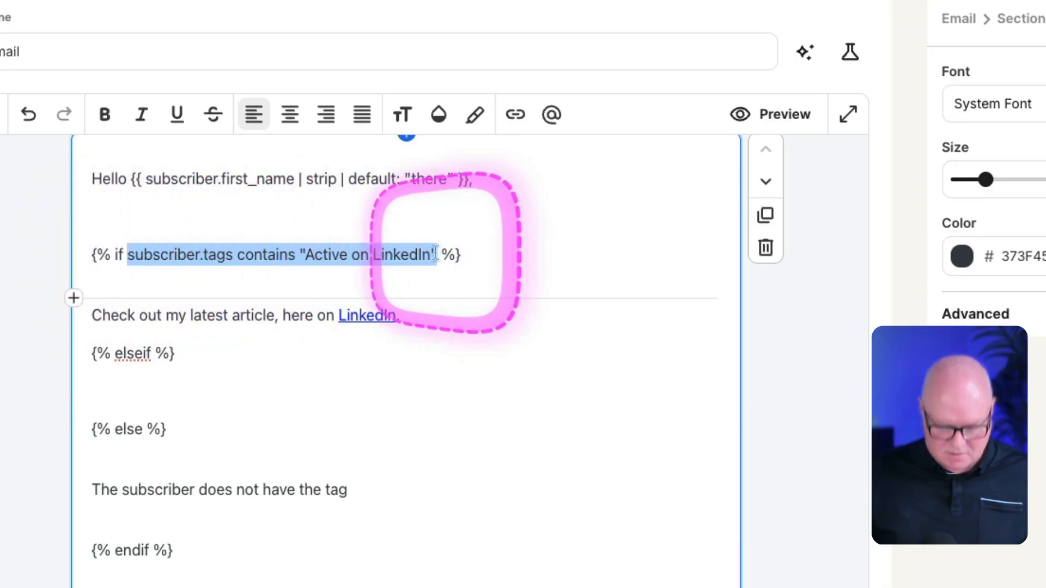
left_click(156, 354)
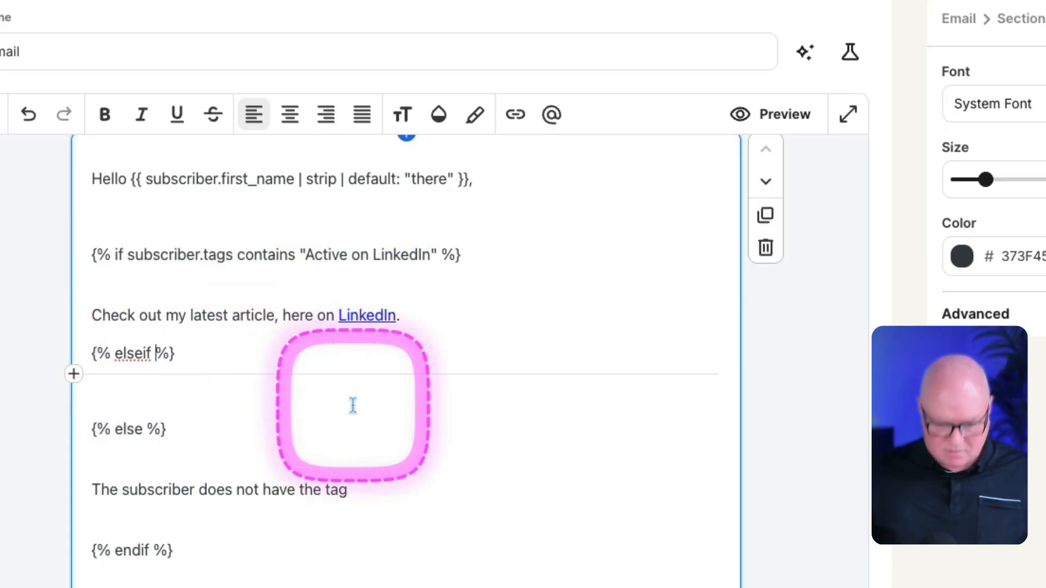
key("ctrl+v")
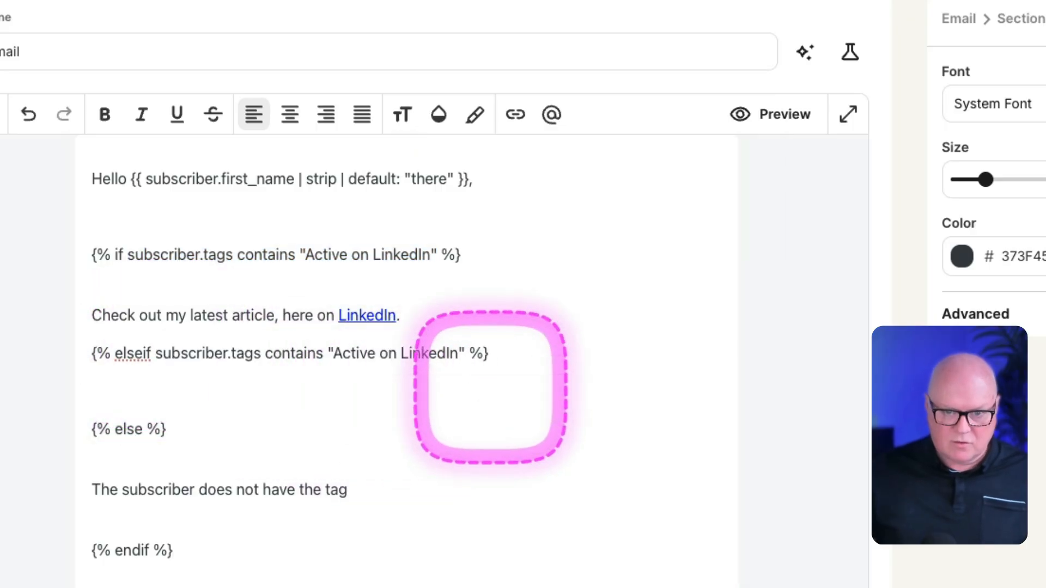
double_click(423, 354)
type("Instagram")
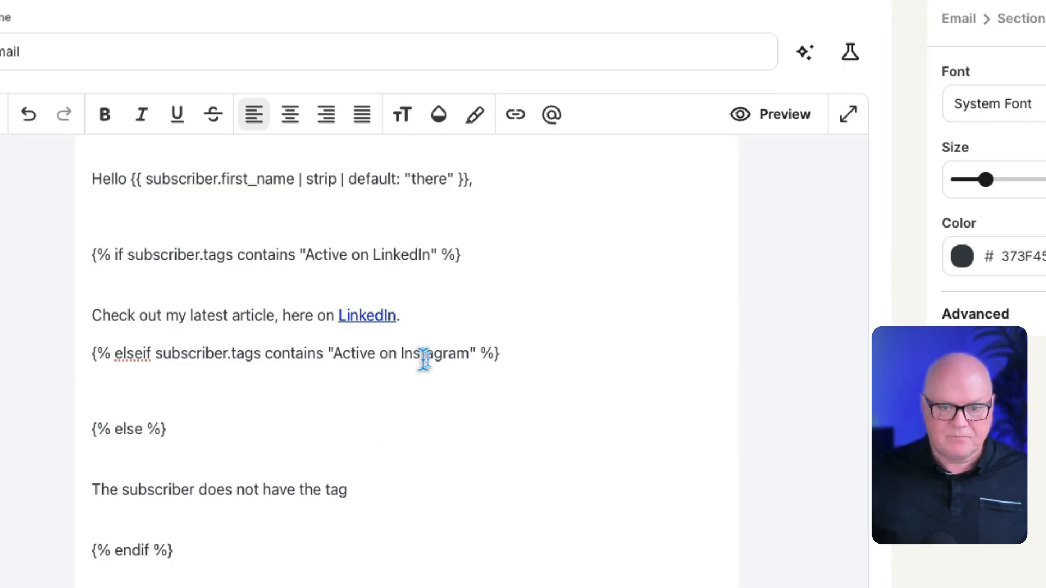
Step: Add an empty line between the LinkedIn article sentence and the elseif tag
left_click(420, 315)
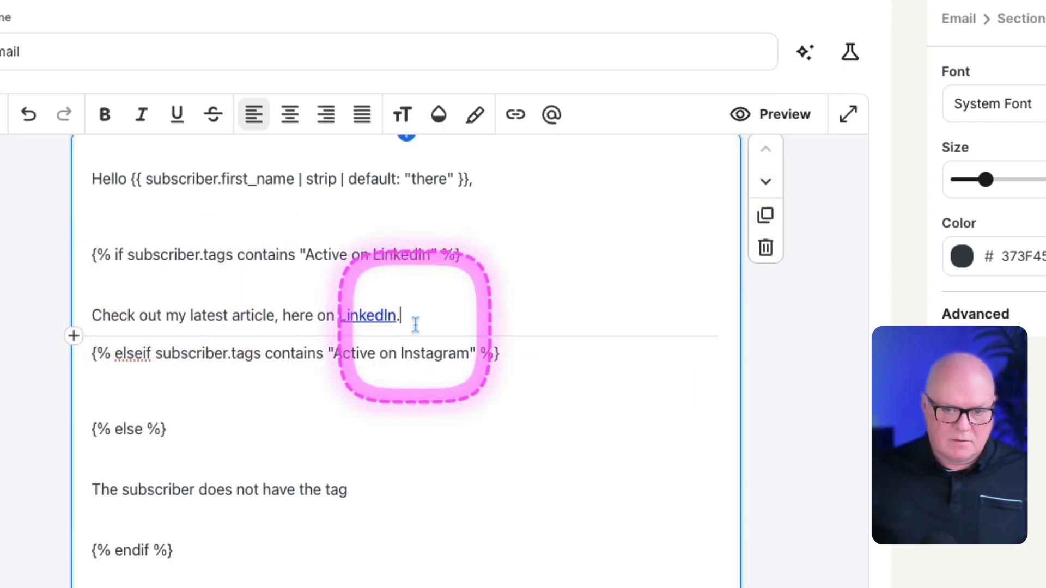
key("Return")
left_click(158, 428)
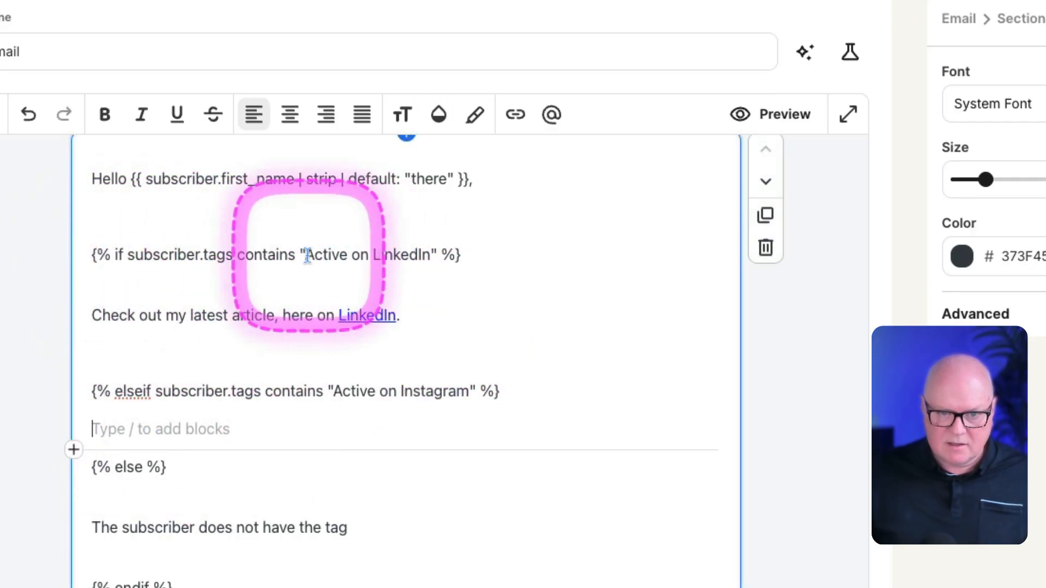
Step: Make the tag names "Active on LinkedIn" and "Active on Instagram" bold in the two conditions
left_click_drag(306, 255, 431, 252)
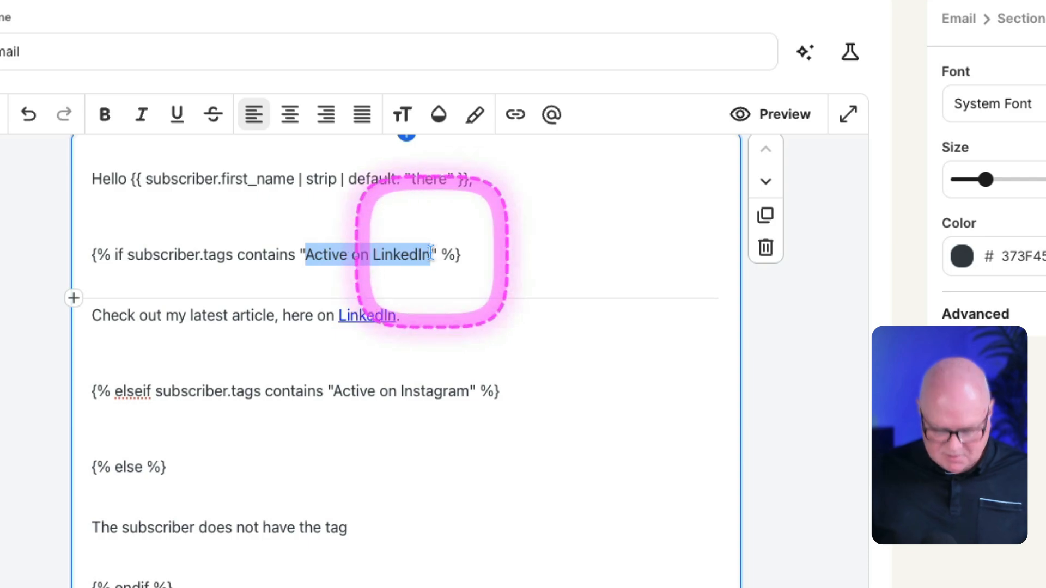
left_click_drag(333, 391, 470, 383)
key("ctrl+b")
left_click(388, 425)
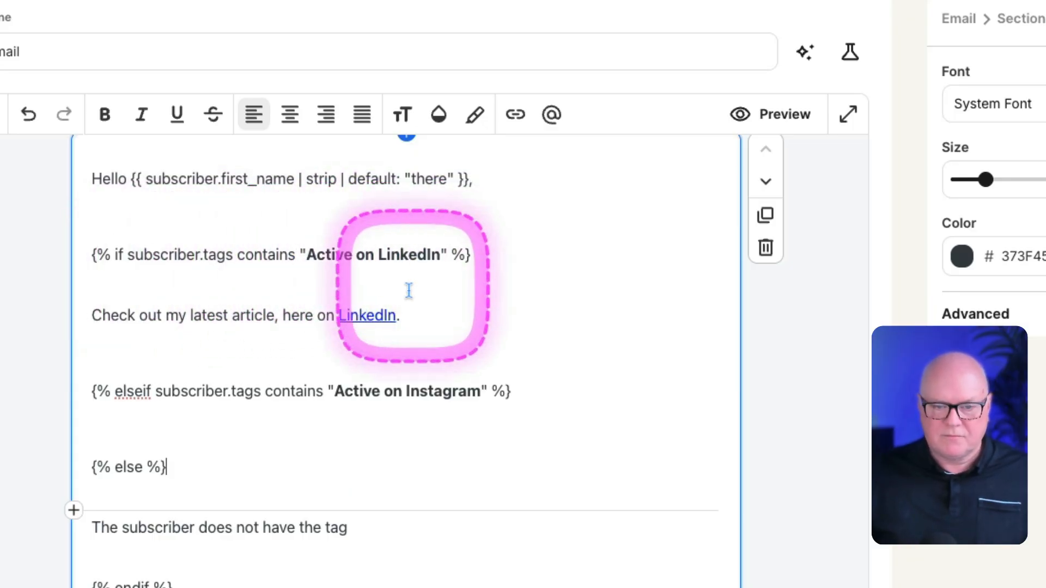
Step: Correct the elseif keyword in the Instagram condition to elsif
left_click_drag(94, 314, 435, 310)
left_click(411, 318)
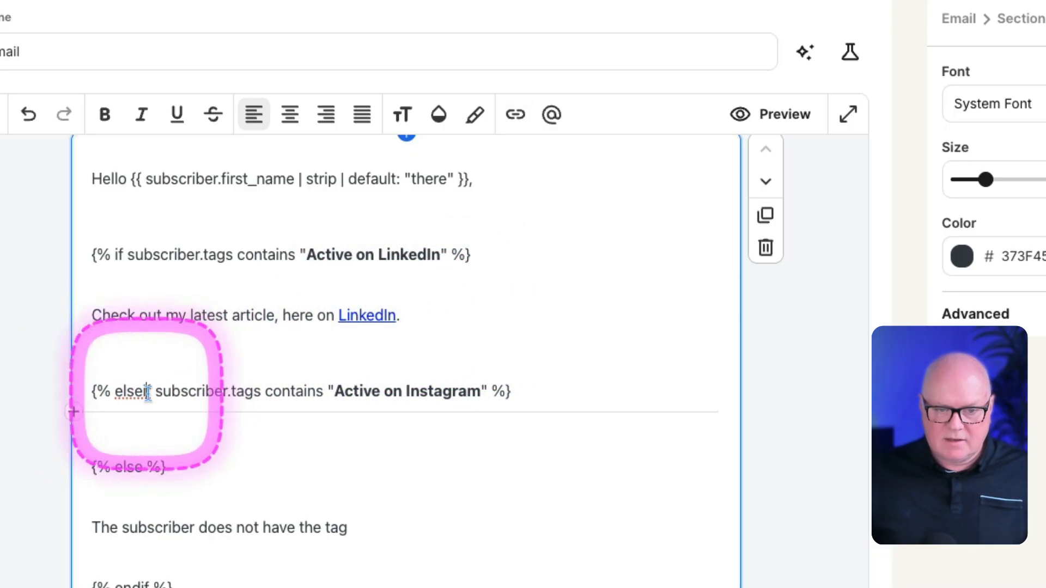
key("BackSpace")
scroll(136, 376, "down", 1)
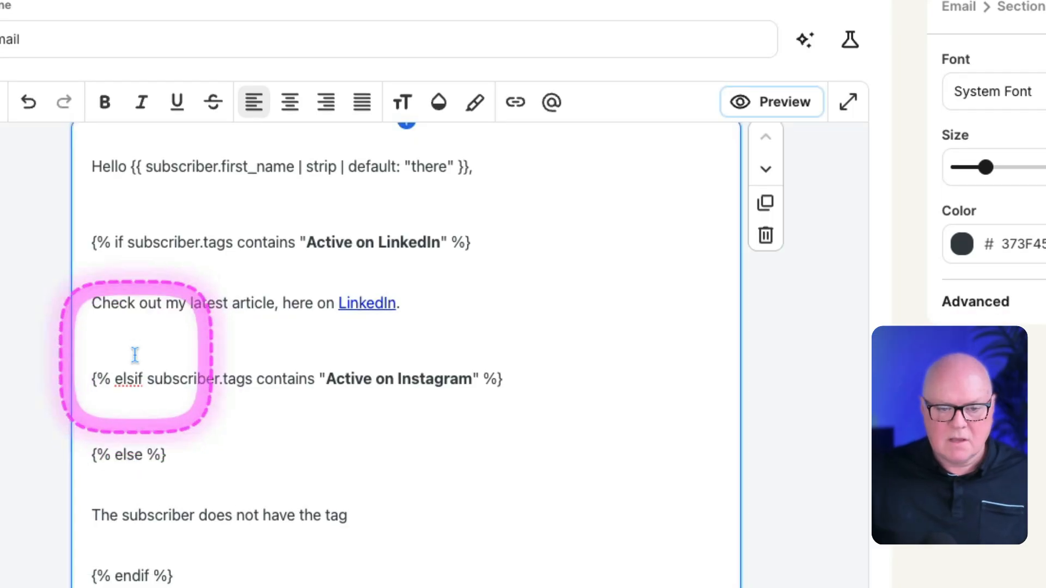
left_click(133, 352)
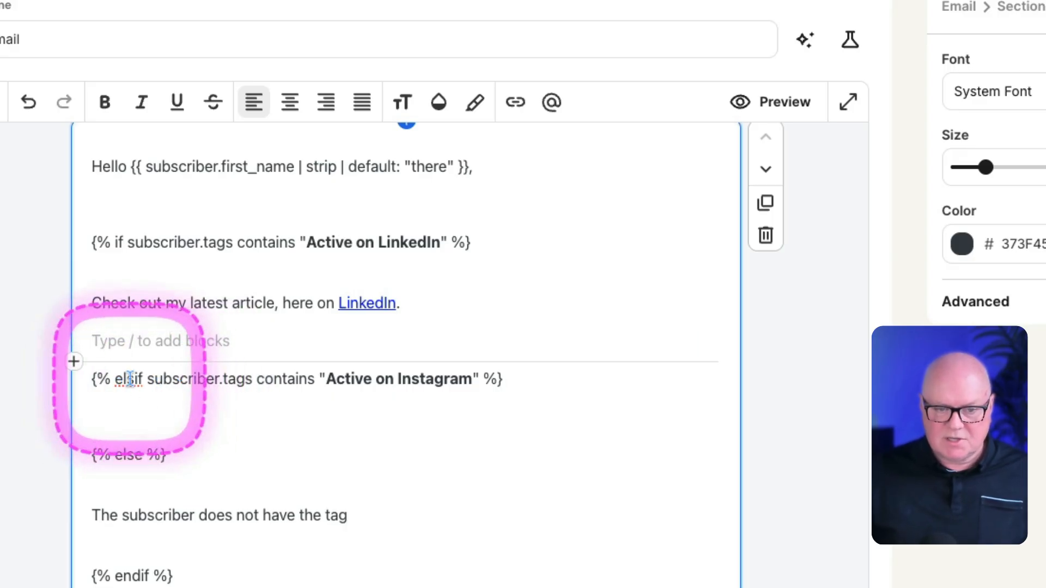
left_click_drag(327, 379, 467, 378)
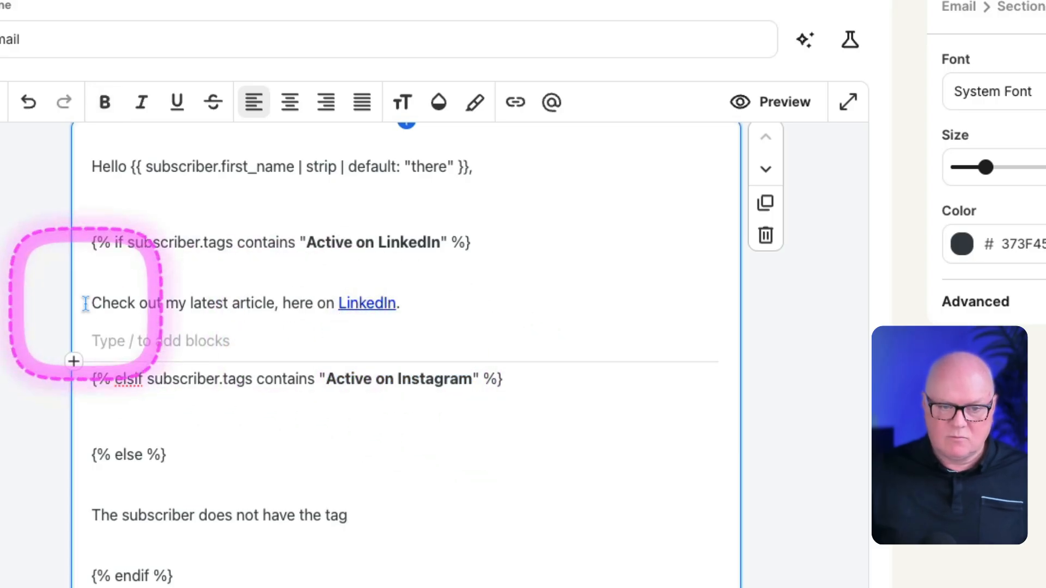
Step: Copy "Check out my latest article, here on" onto the empty line beneath the elsif tag and complete it with "Instagram"
left_click_drag(89, 303, 335, 302)
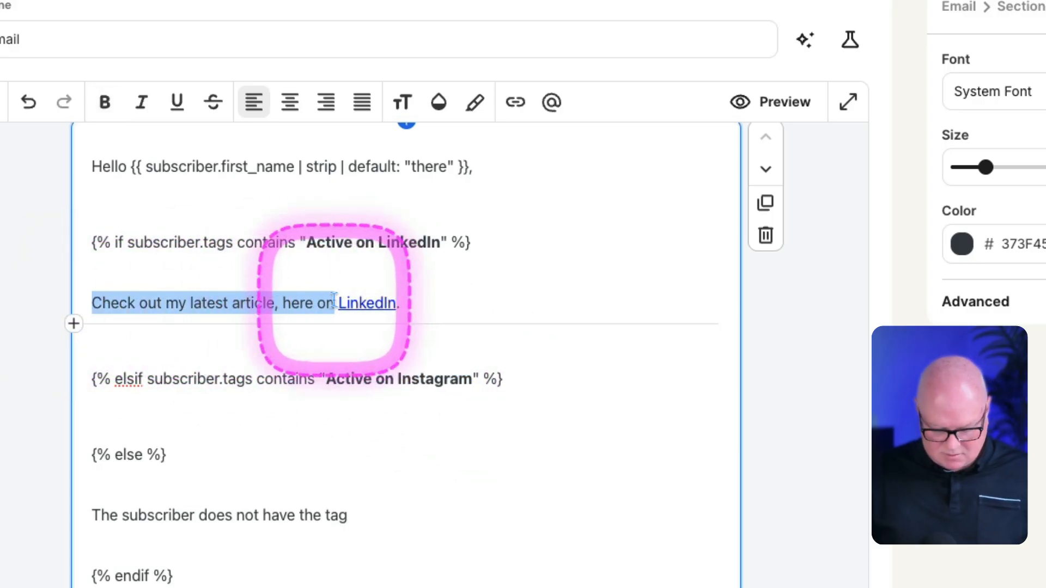
left_click(140, 418)
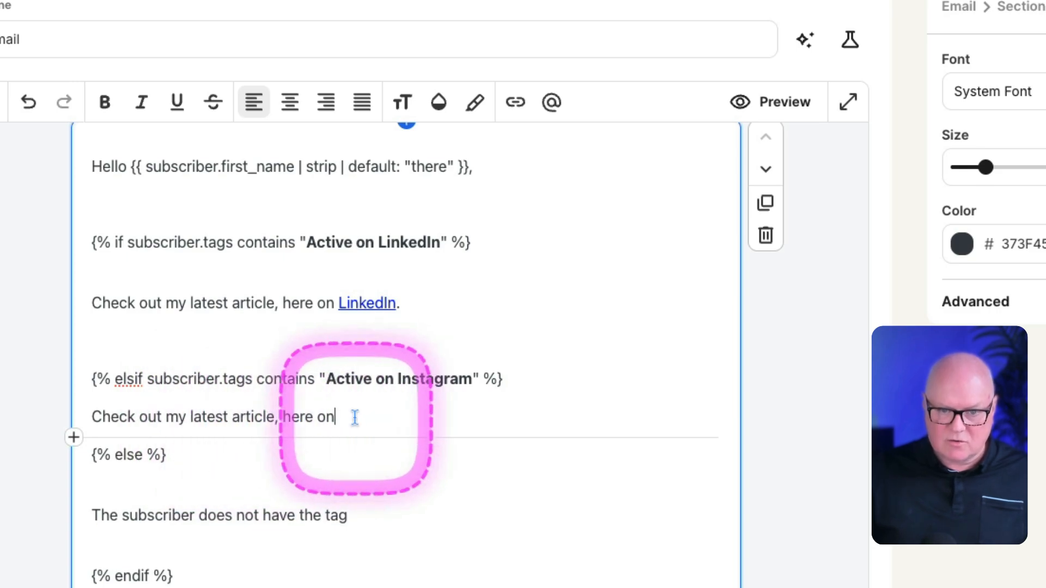
type("Instagram")
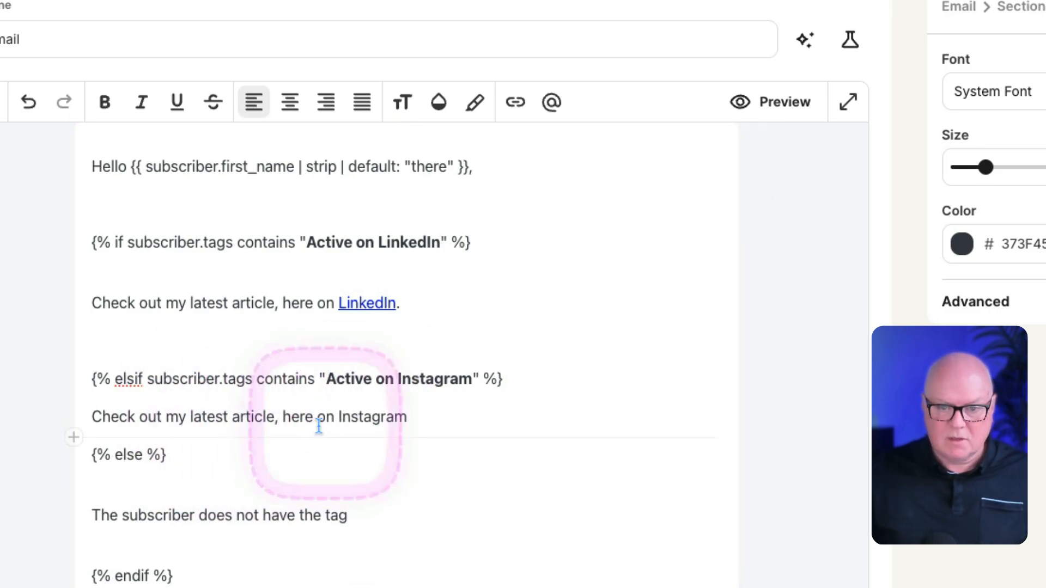
Step: Link the word Instagram in the new article sentence to instagram.com
double_click(361, 417)
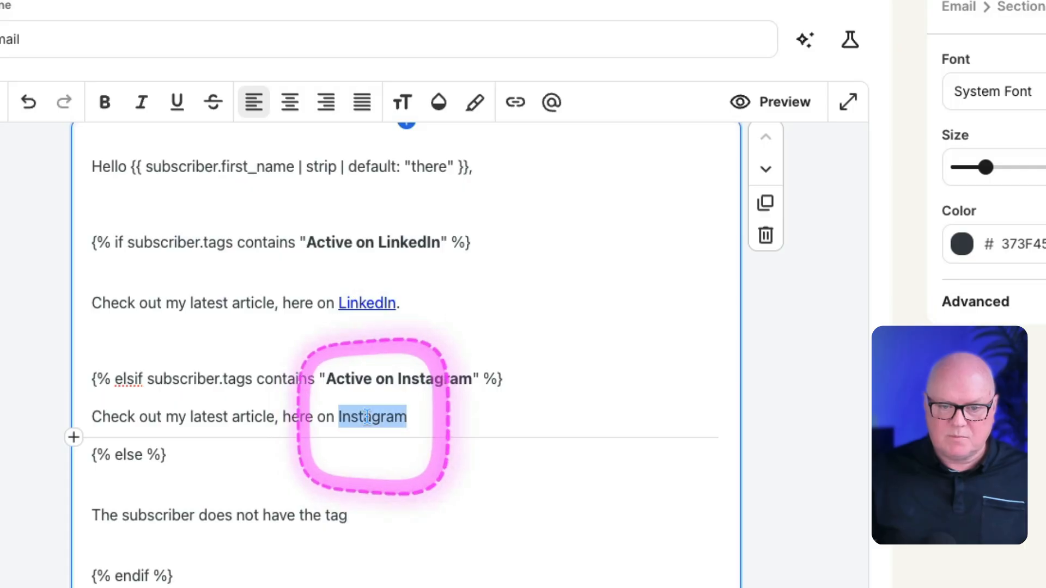
left_click(519, 106)
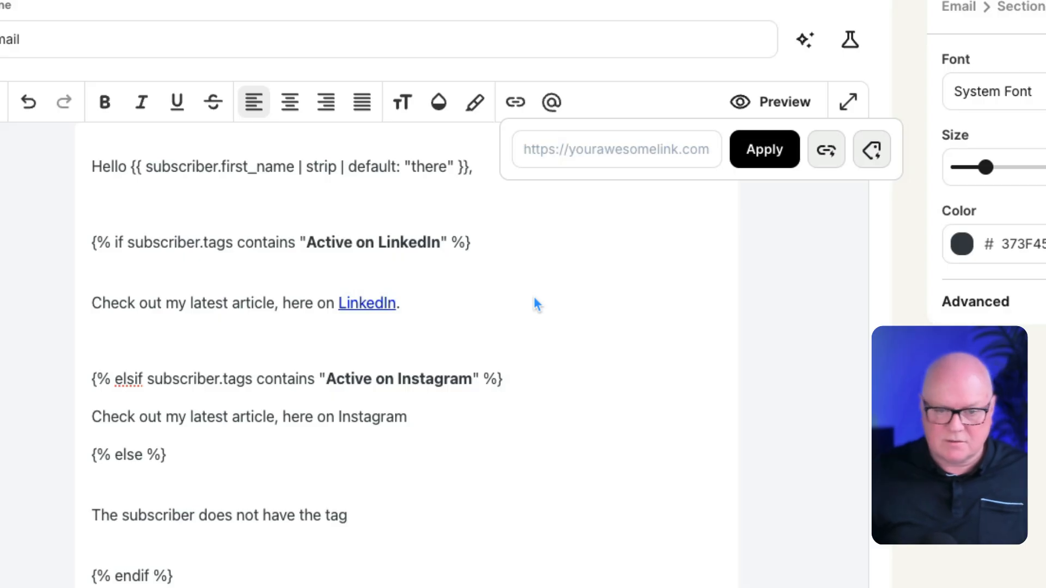
left_click(546, 140)
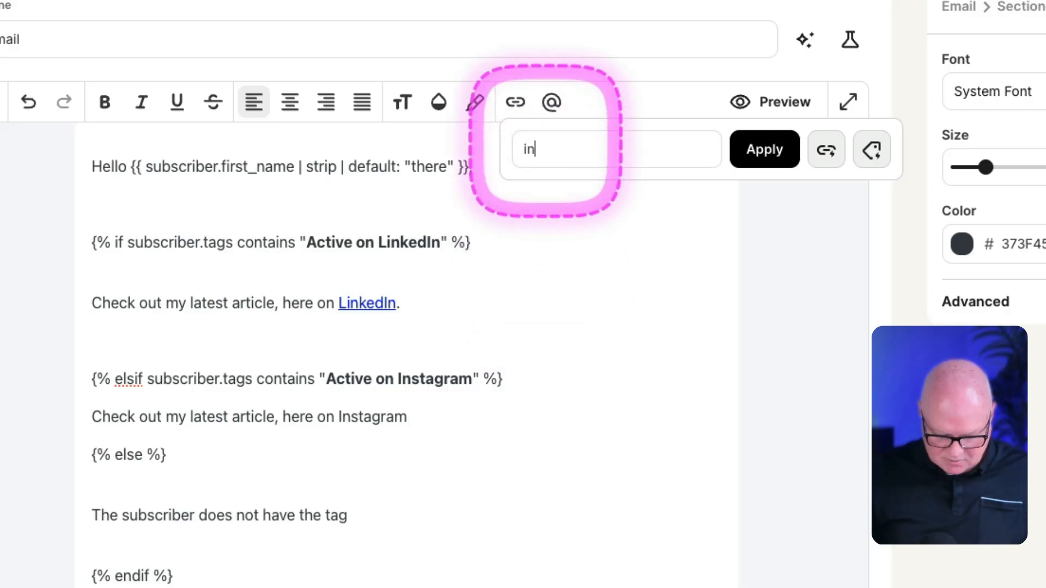
type("instagram.com")
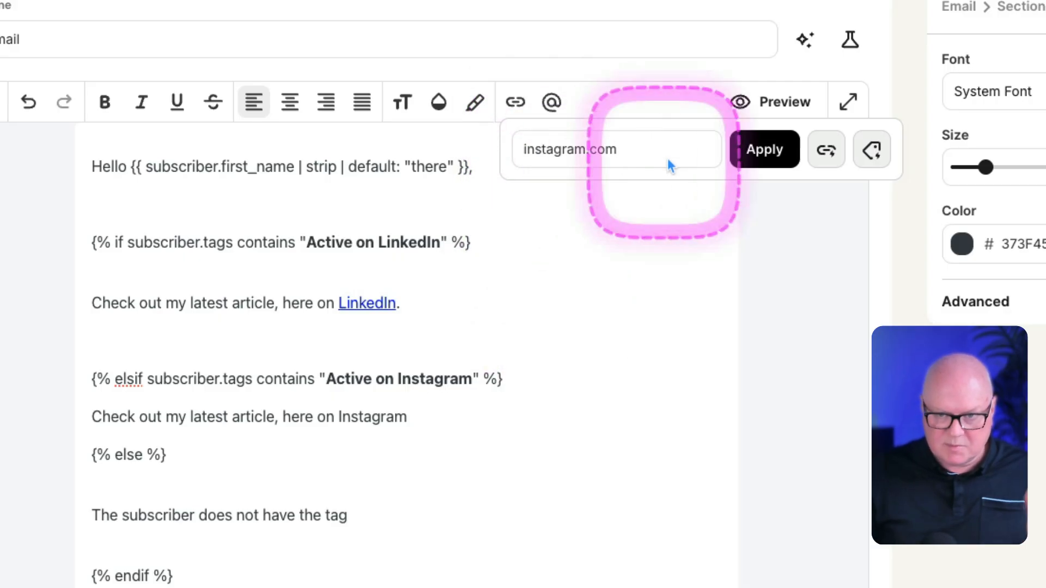
left_click(760, 151)
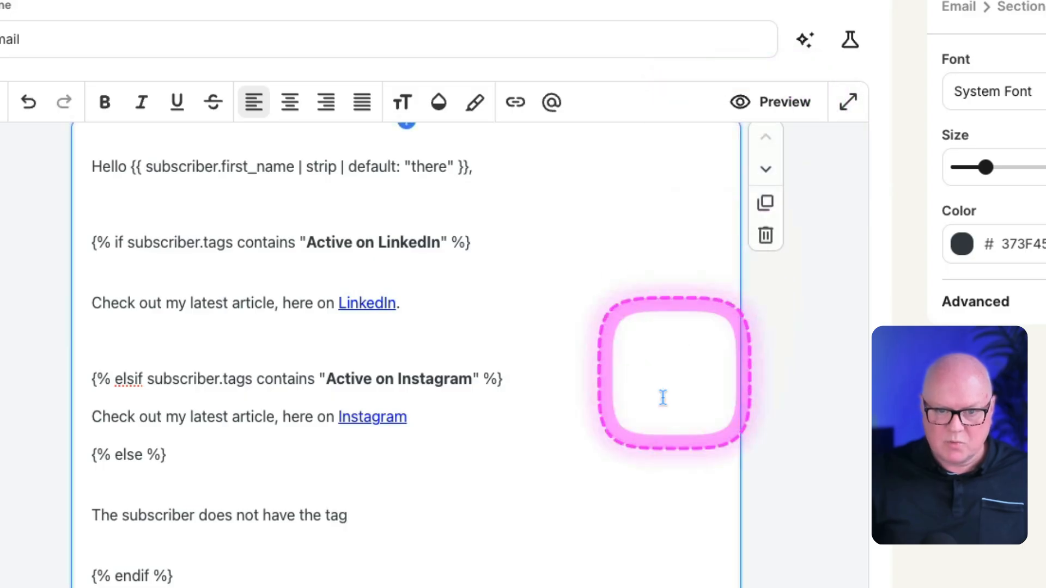
Step: Remove the empty lines above and below the LinkedIn article sentence
left_click(90, 272)
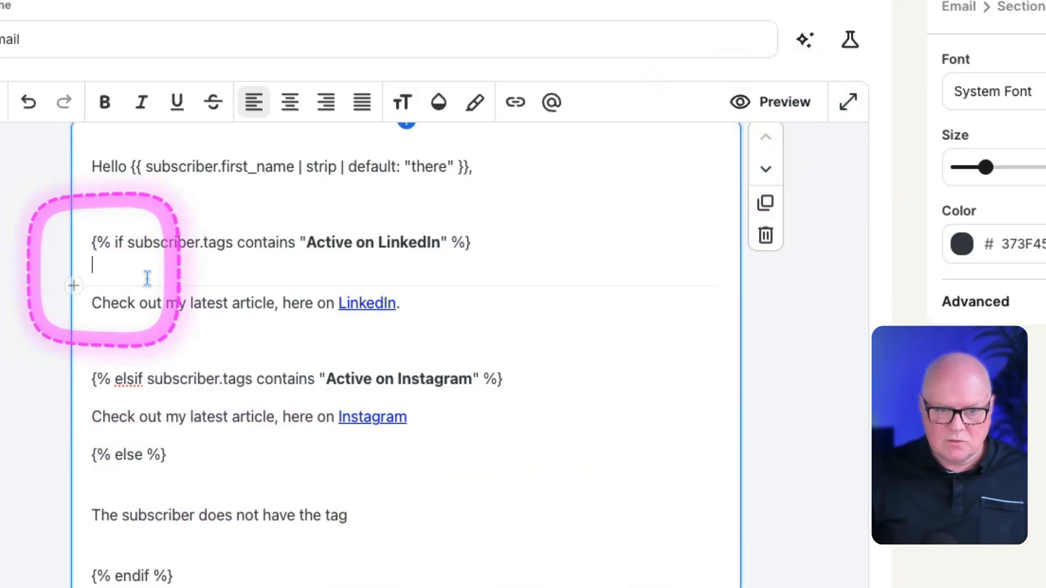
key("BackSpace")
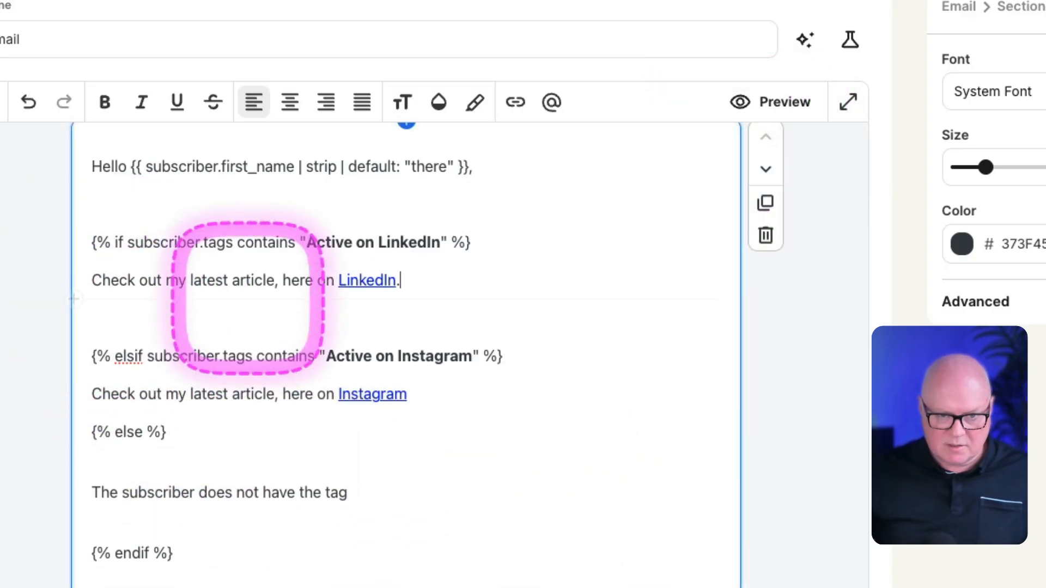
left_click(248, 299)
key("BackSpace")
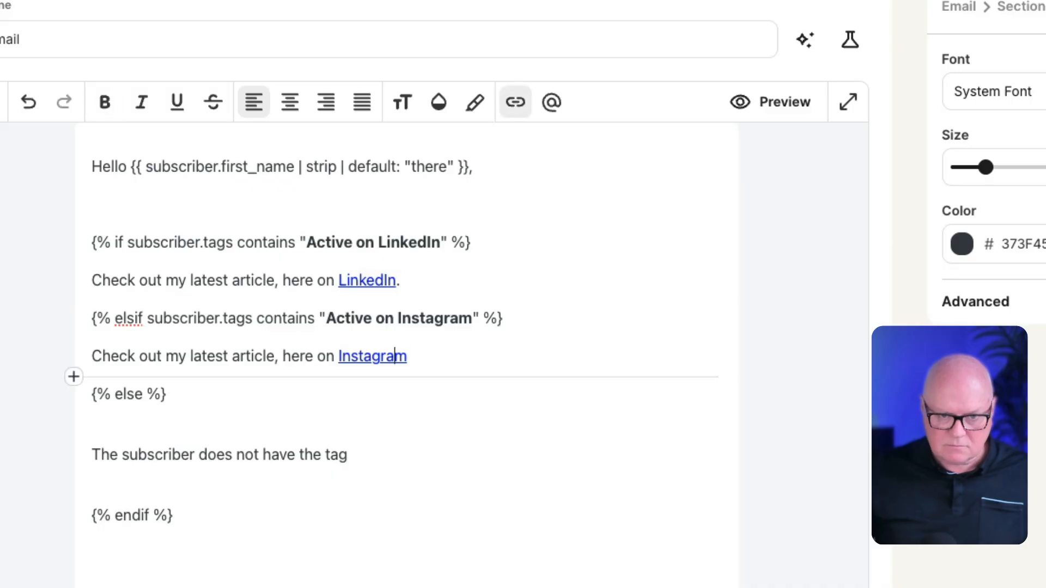
Step: Colour the complete if and elsif tag lines with the saved red colour FA6068
scroll(304, 205, "down", 2)
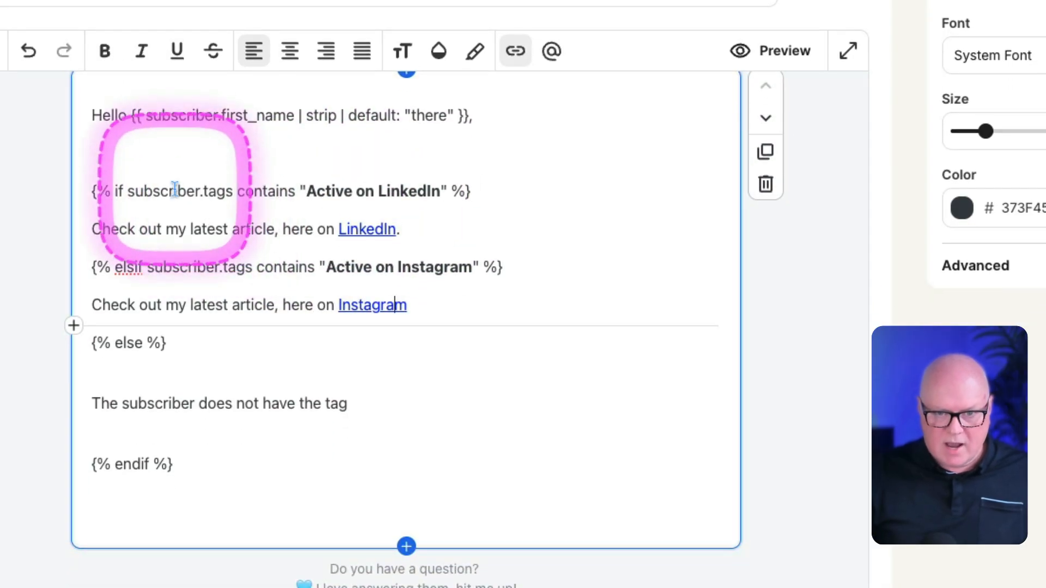
triple_click(176, 190)
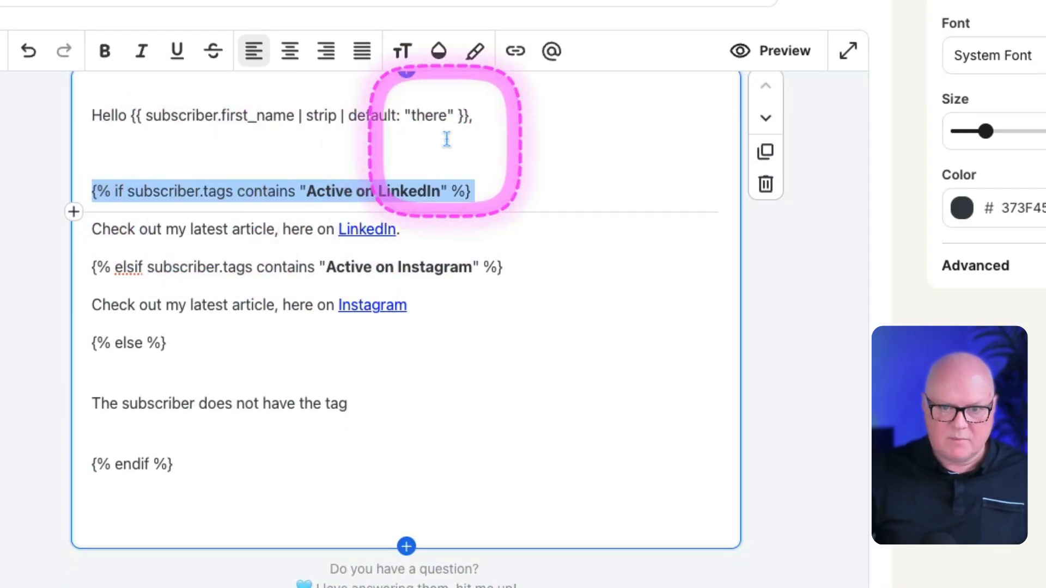
left_click(439, 50)
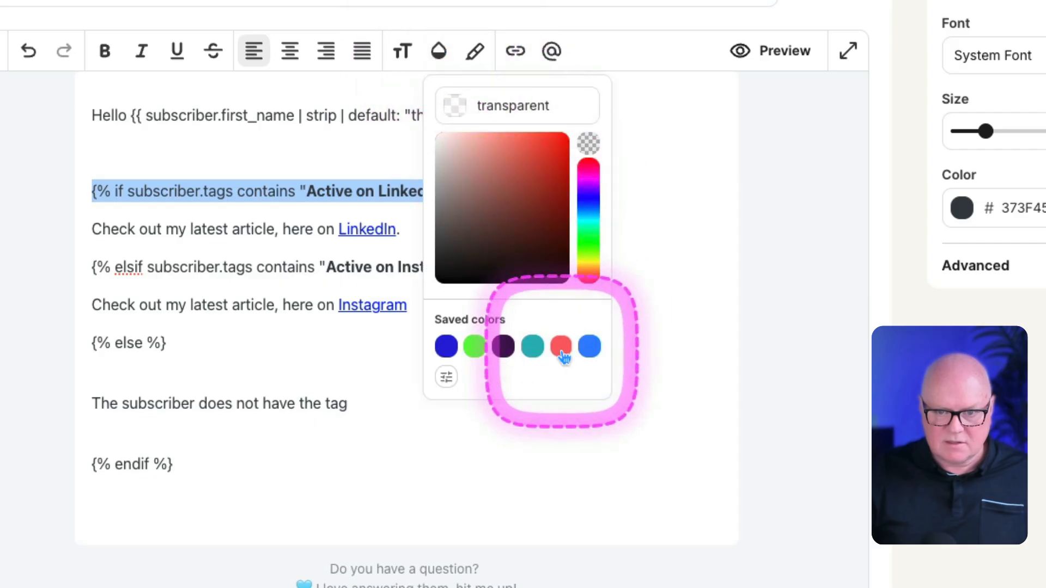
left_click(563, 355)
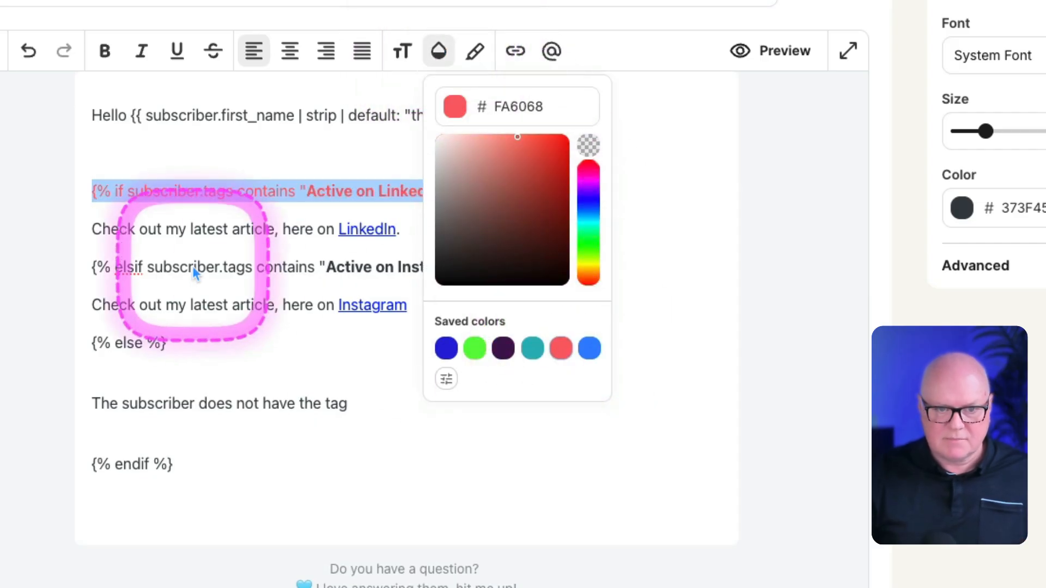
double_click(161, 266)
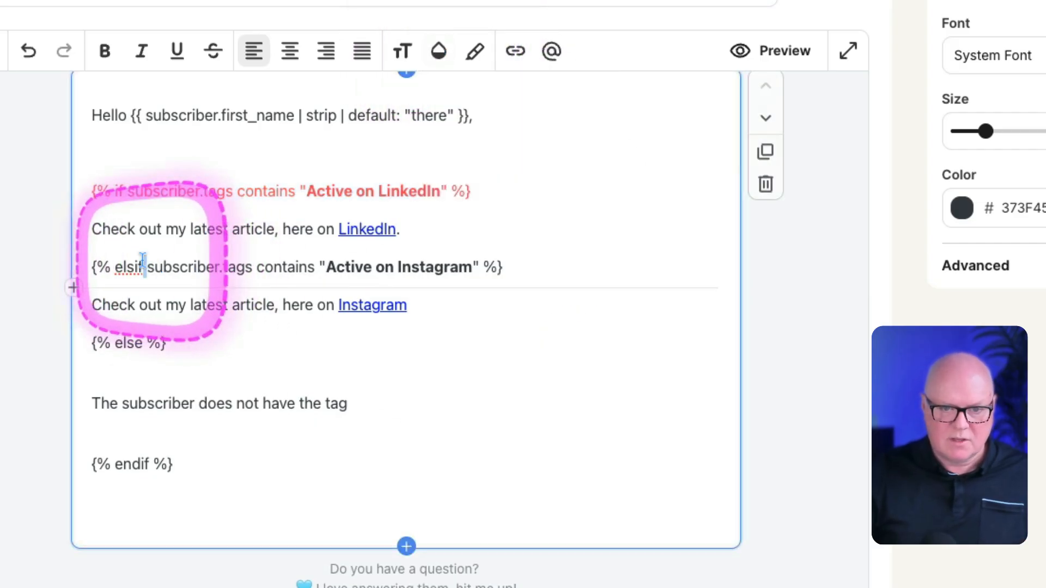
triple_click(161, 266)
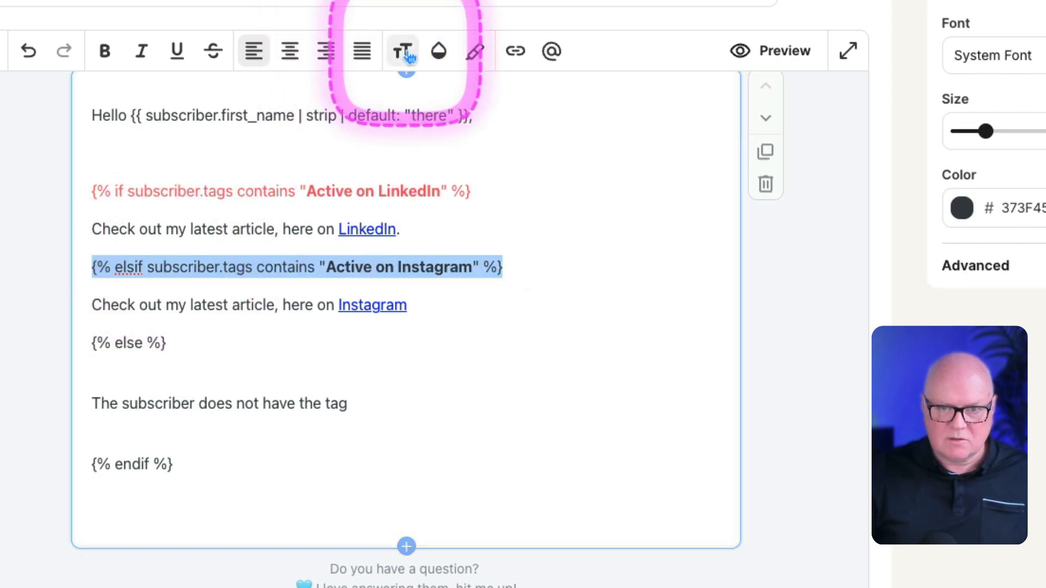
left_click(439, 51)
left_click(561, 346)
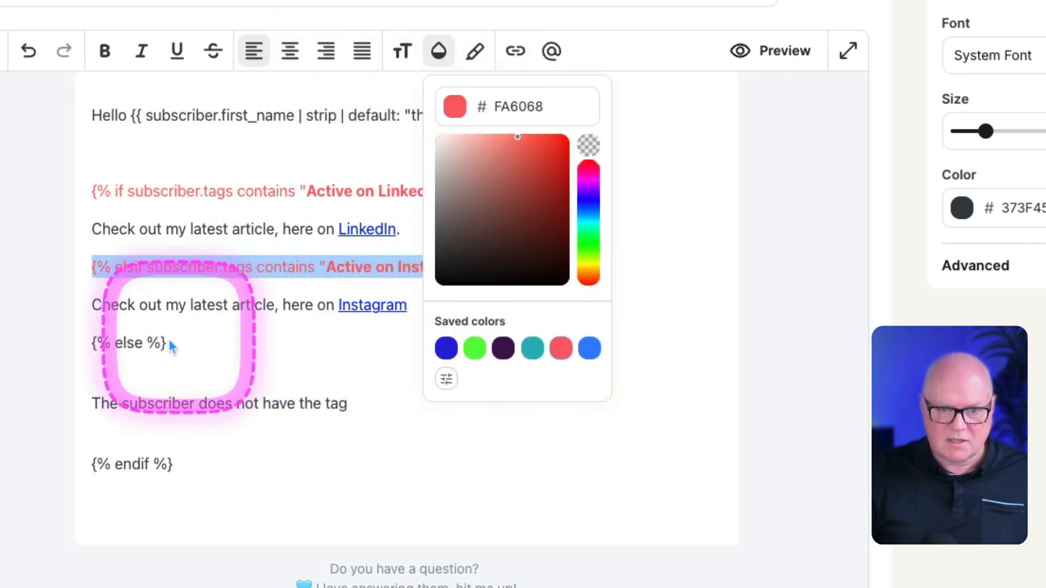
Step: Apply the saved red text colour FA6068 to the {% else %} and {% endif %} tags
triple_click(104, 342)
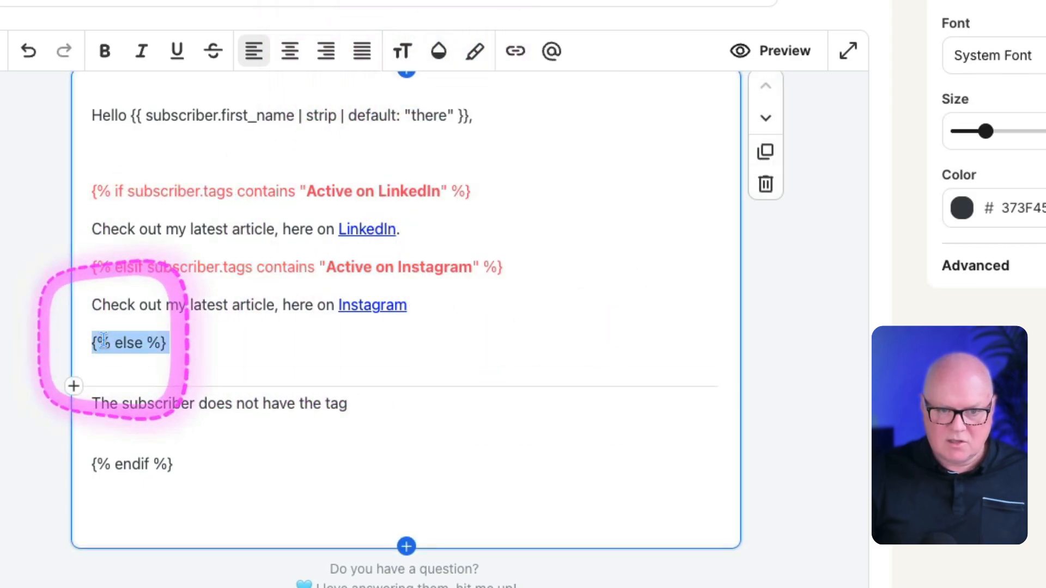
left_click(438, 51)
left_click(561, 347)
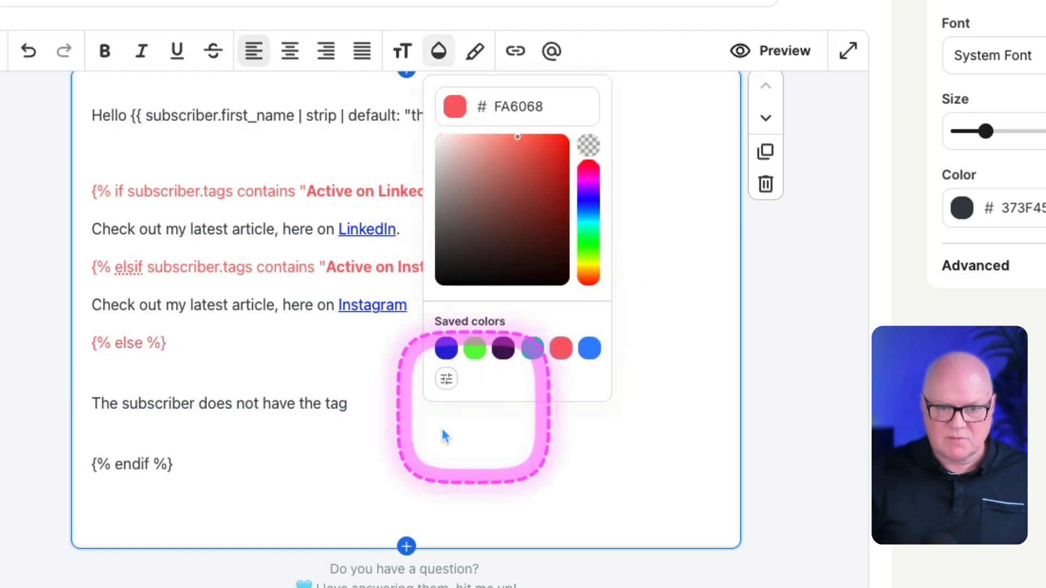
triple_click(121, 462)
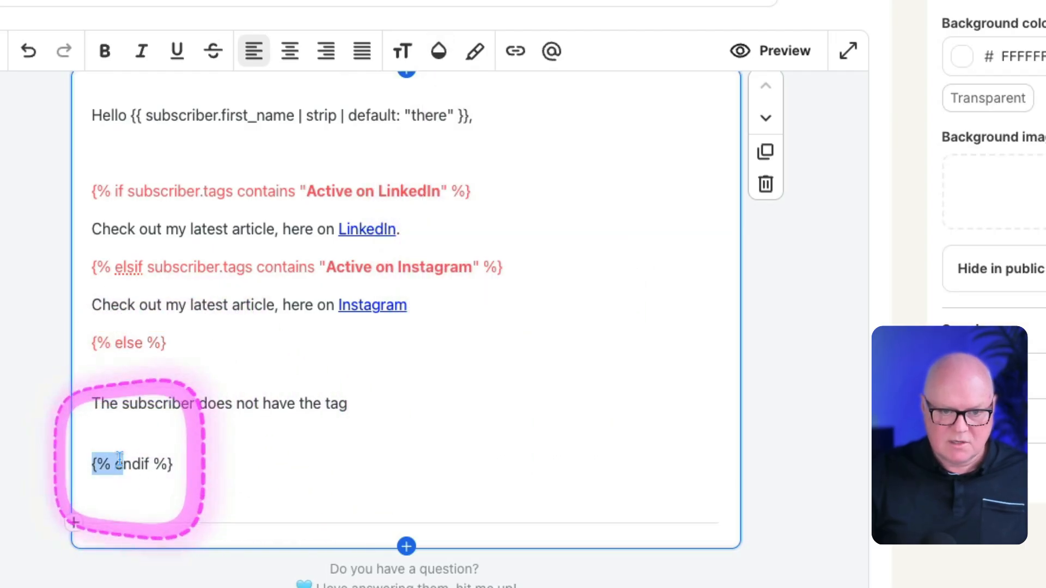
left_click(439, 50)
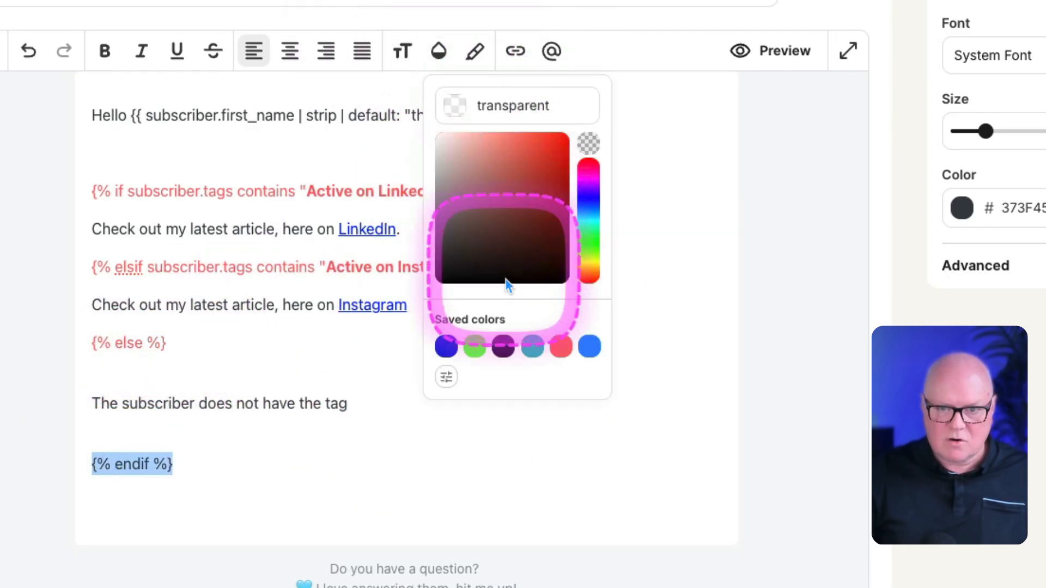
left_click(562, 348)
left_click(294, 356)
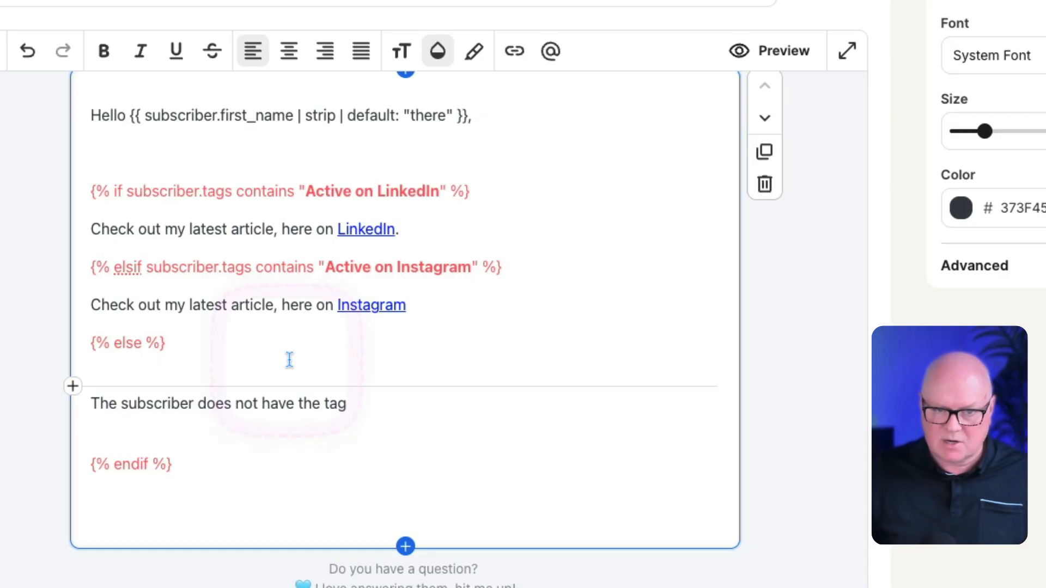
Step: Remove the empty line between the greeting and the if tag line
left_click(185, 156)
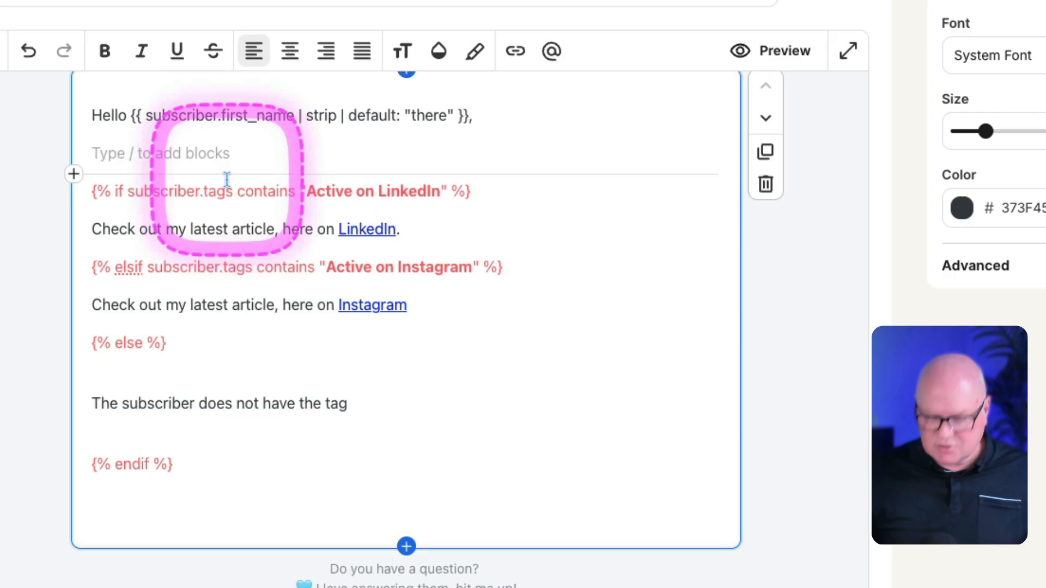
key("BackSpace")
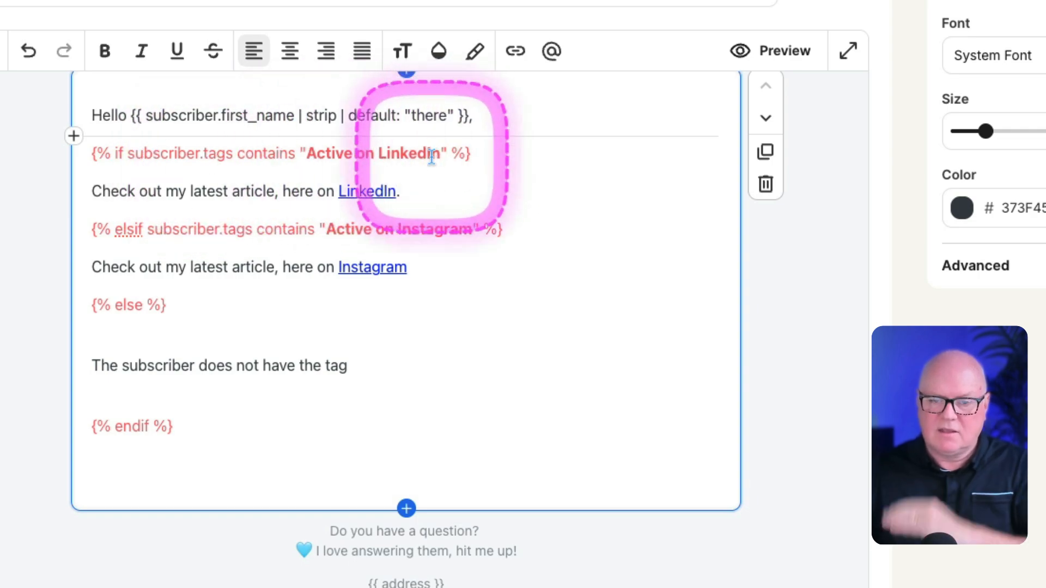
Step: Examine the LinkedIn and Instagram conditions together with the article sentence that belongs to each one
left_click_drag(93, 187, 415, 191)
left_click(414, 191)
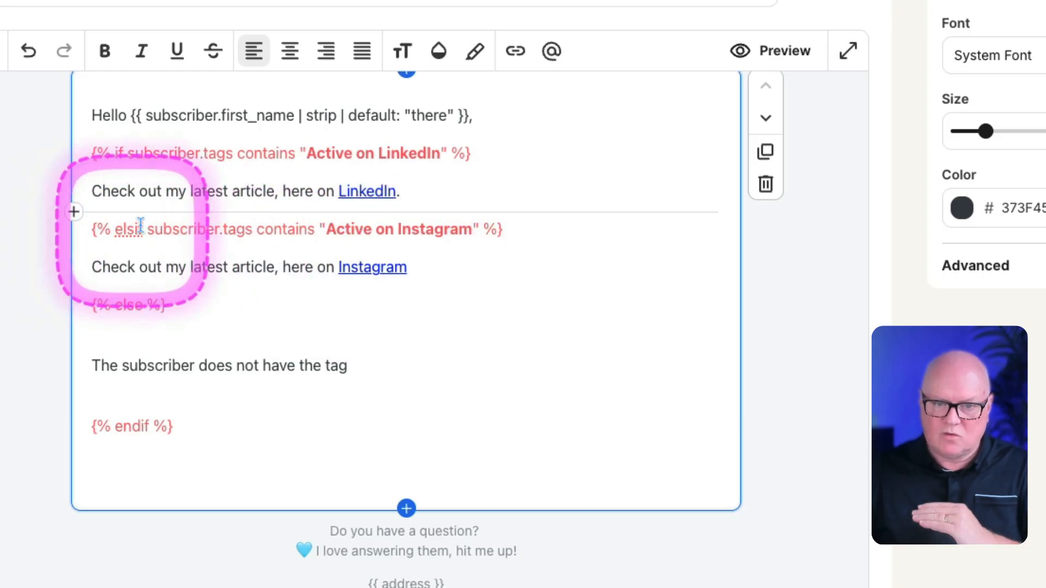
left_click_drag(325, 229, 470, 229)
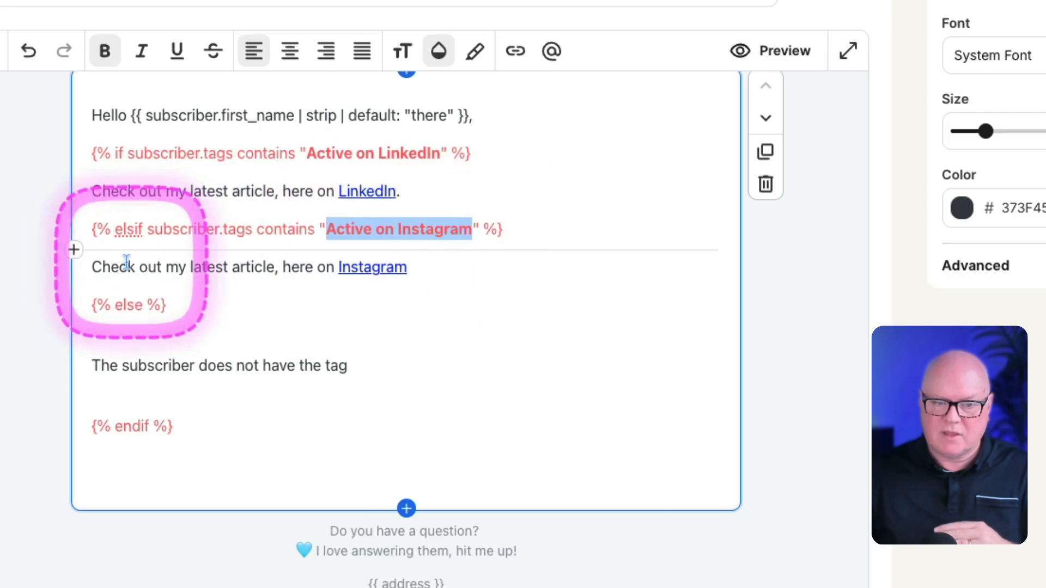
left_click_drag(92, 267, 444, 264)
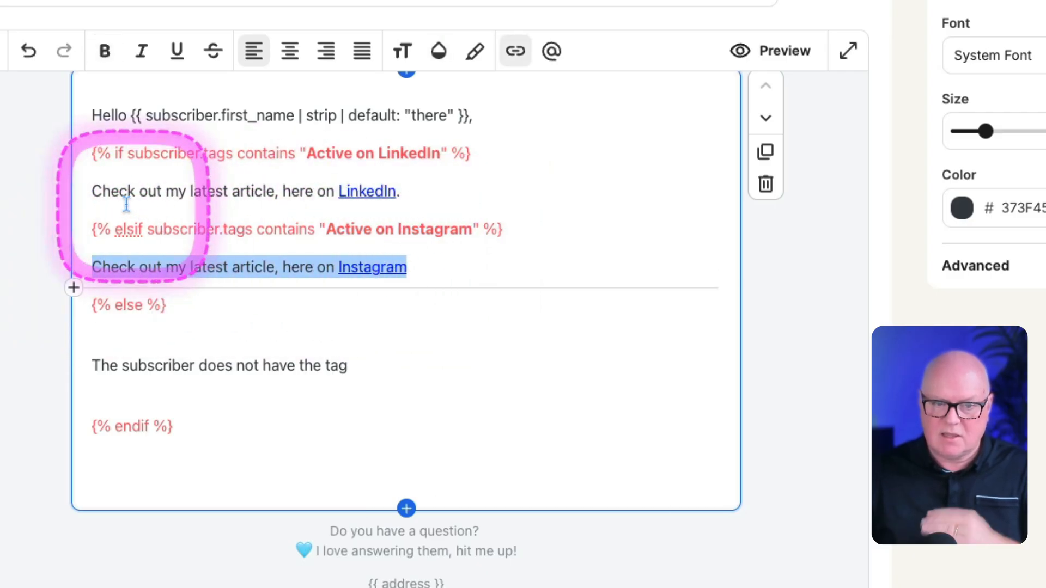
left_click_drag(92, 192, 415, 191)
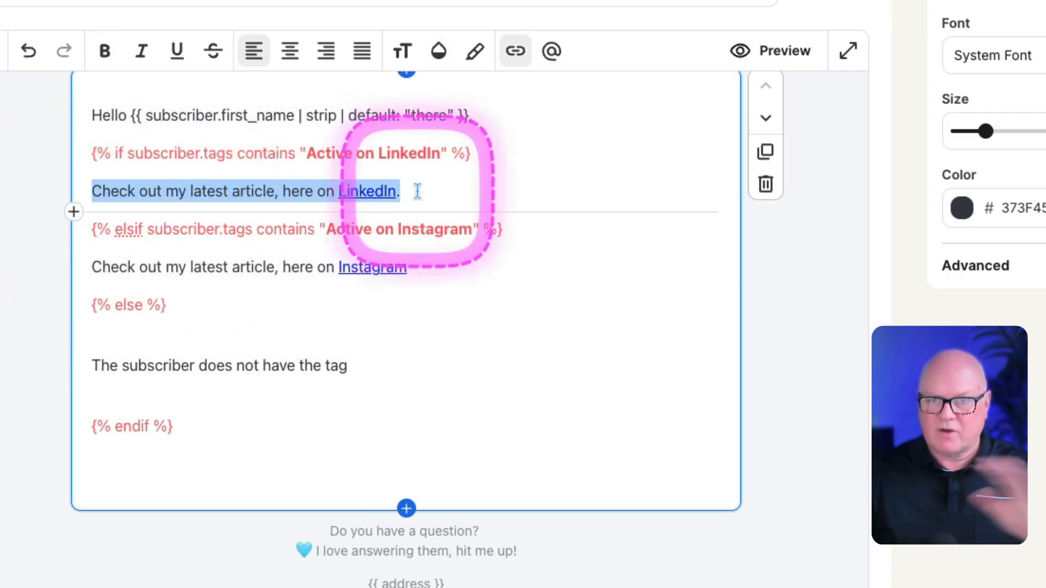
left_click(420, 193)
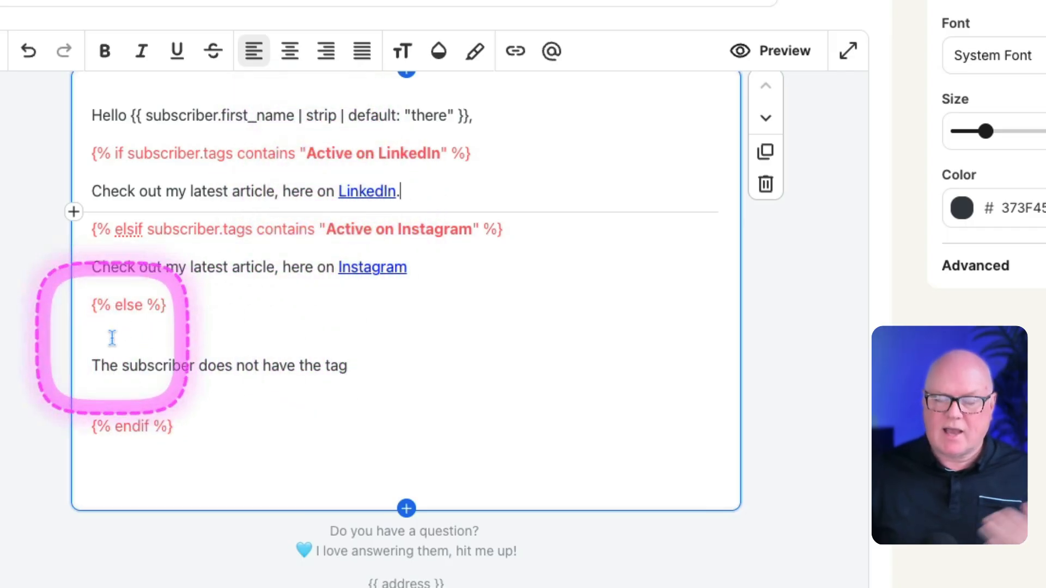
Step: Delete the sentence "The subscriber does not have the tag" and the extra empty line below it, leaving a blank line before the endif tag
double_click(130, 366)
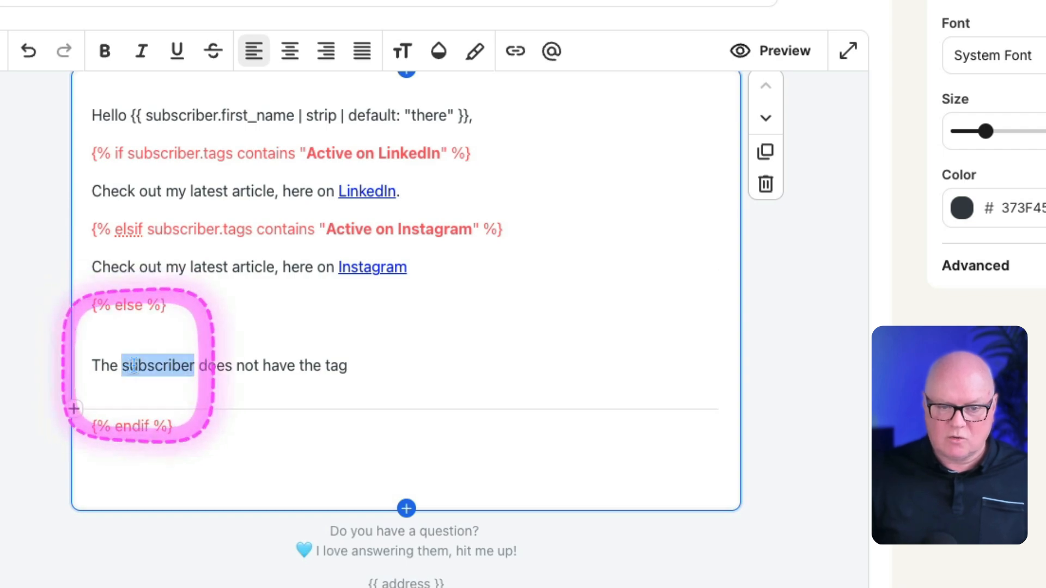
triple_click(187, 370)
key("BackSpace")
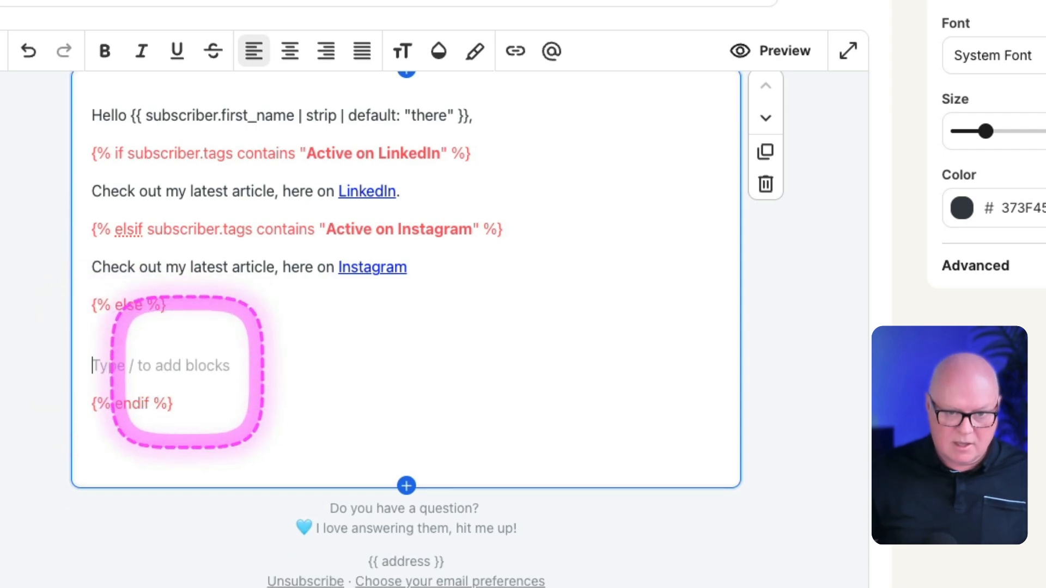
key("BackSpace")
key("Return")
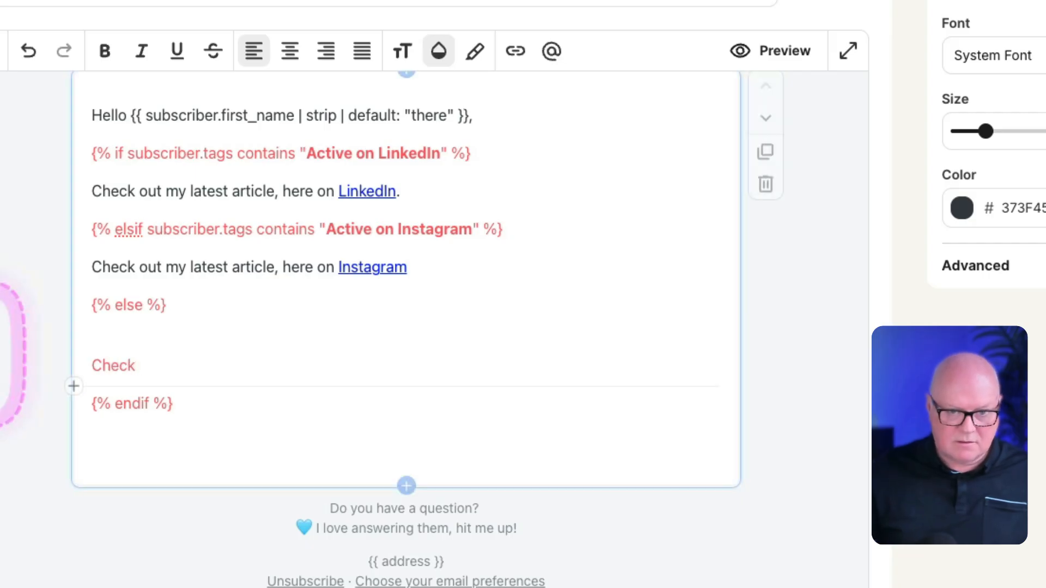
double_click(105, 364)
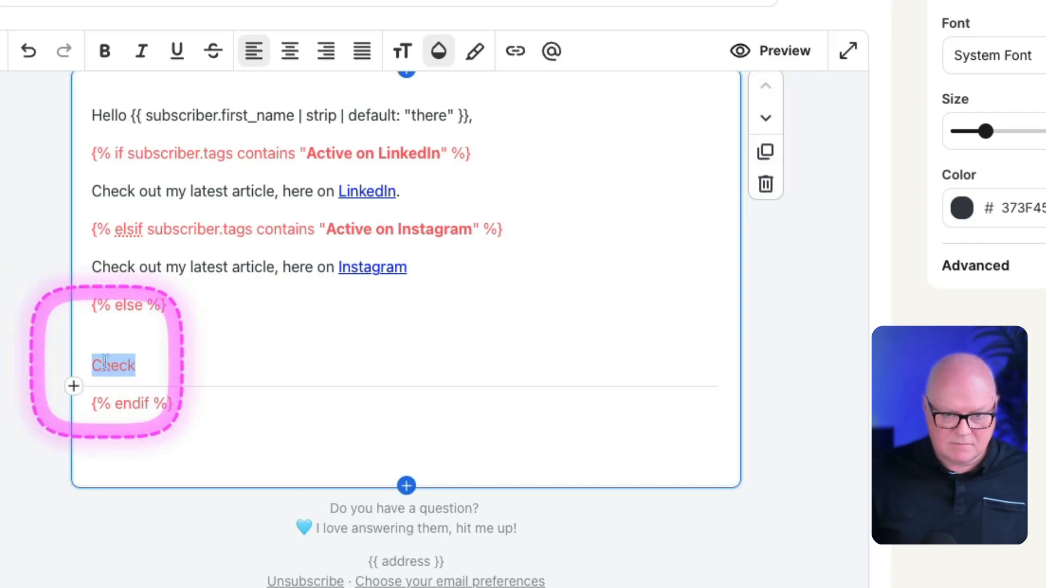
Step: Copy the Instagram article sentence into the blank line between the else and endif tags
triple_click(199, 272)
key("ctrl+c")
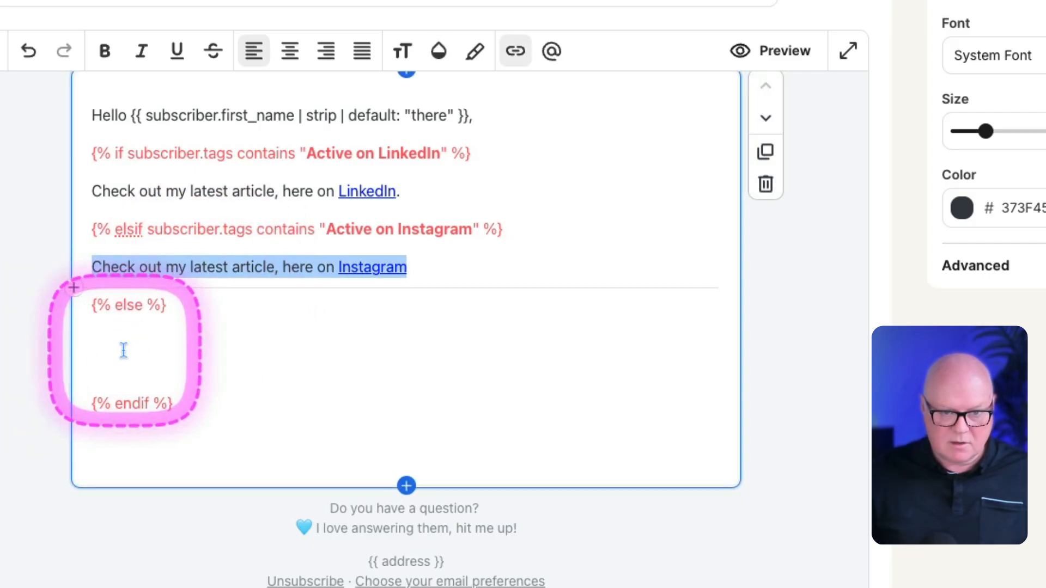
left_click(121, 348)
key("ctrl+v")
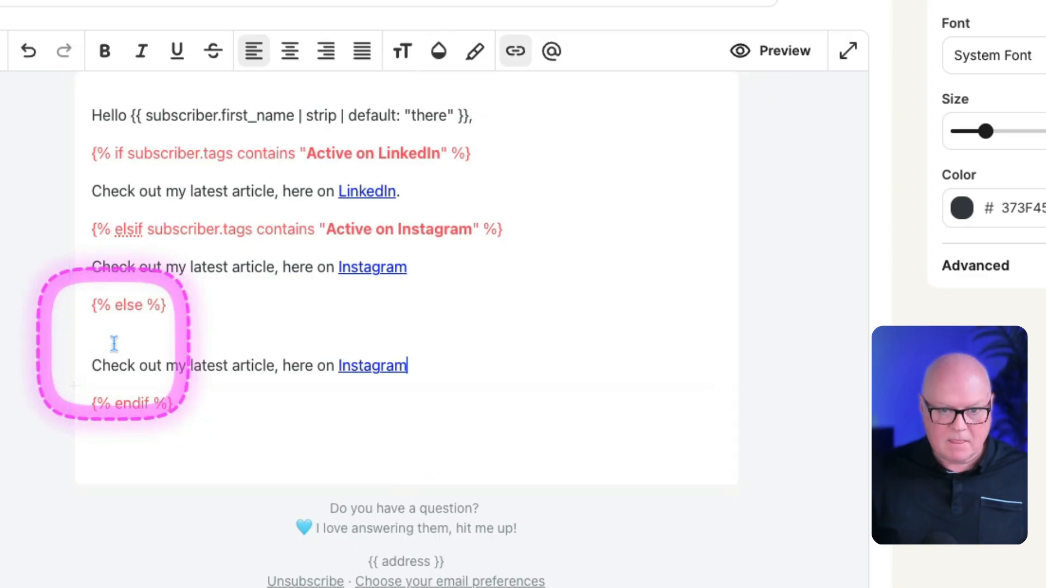
Step: Replace the word Instagram in the else sentence with "my website." and remove the empty line above that sentence
left_click(334, 366)
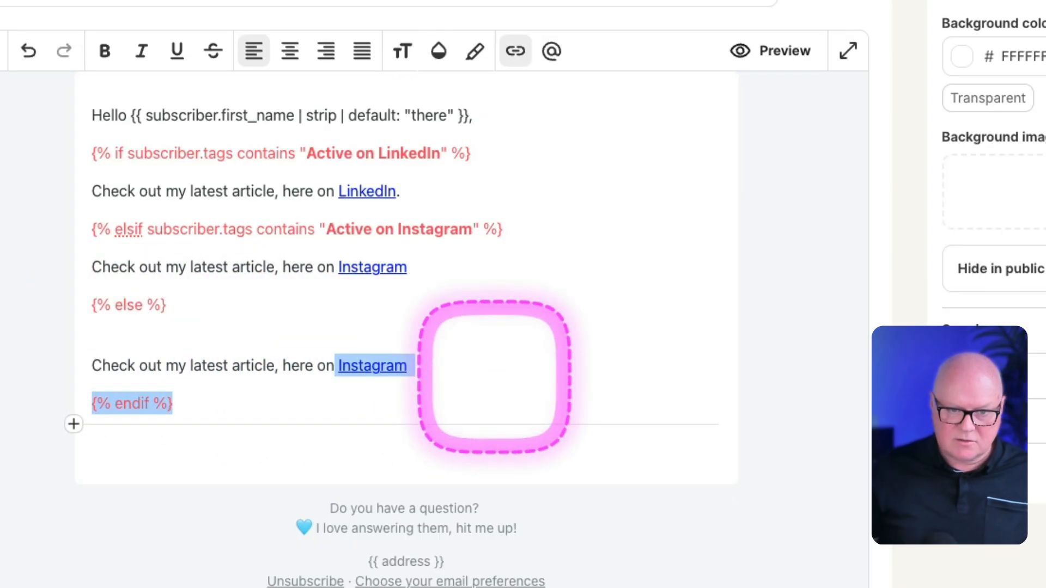
left_click_drag(417, 366, 334, 364)
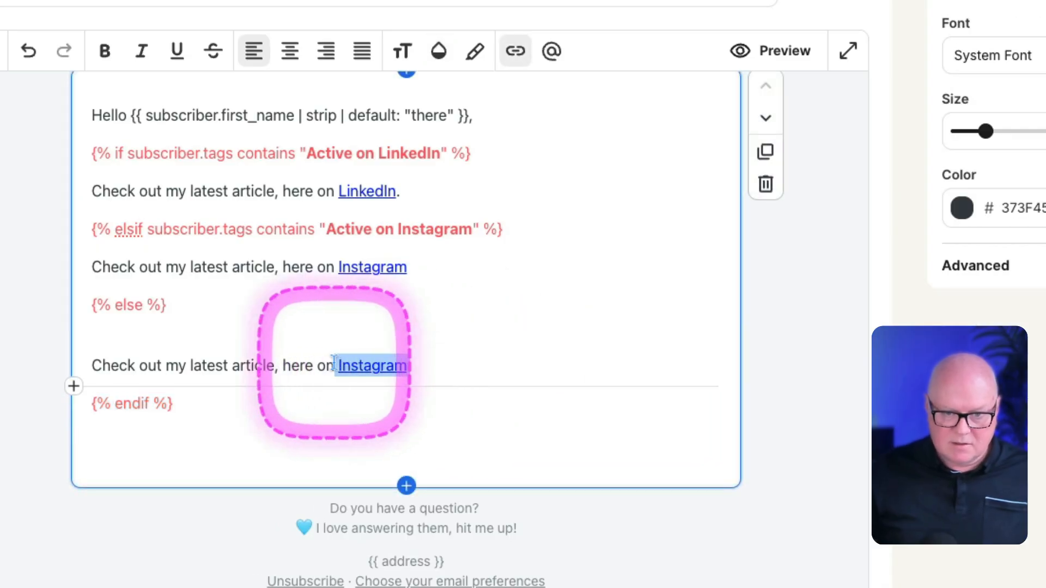
type("my website.")
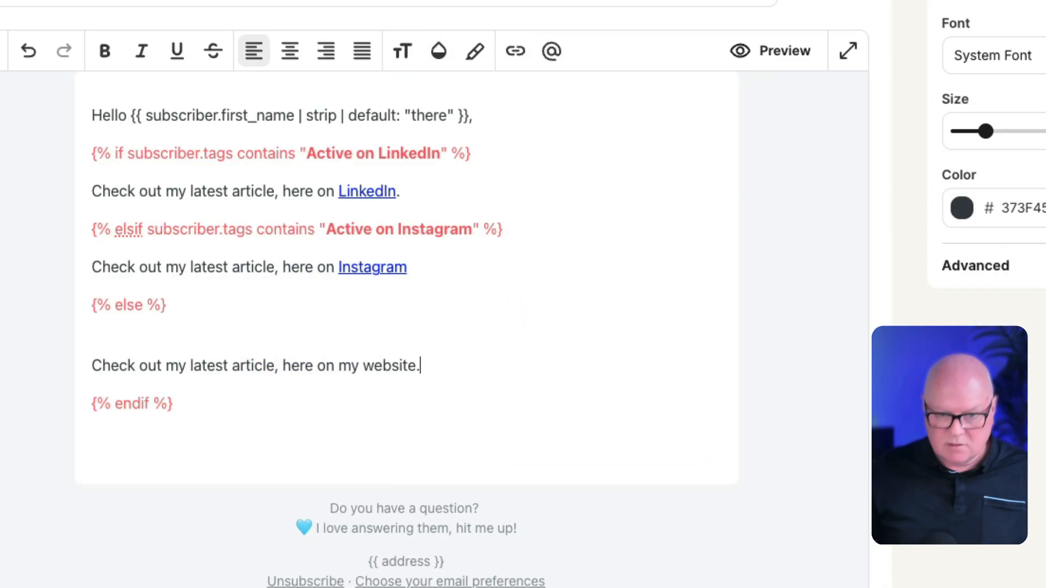
left_click(226, 333)
key("BackSpace")
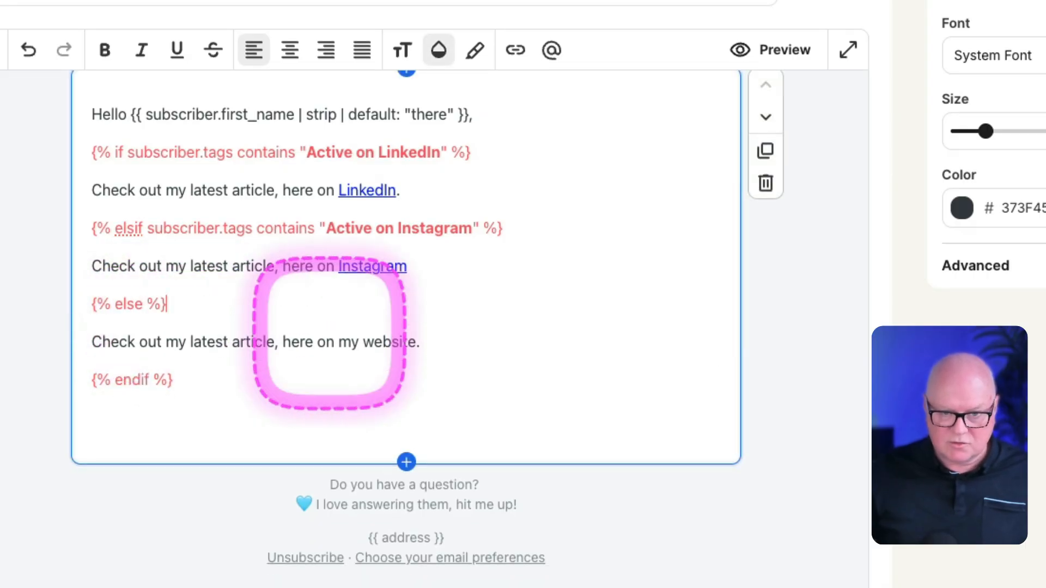
Step: Link the word website in the else sentence to provenflows.com/blofg
double_click(381, 342)
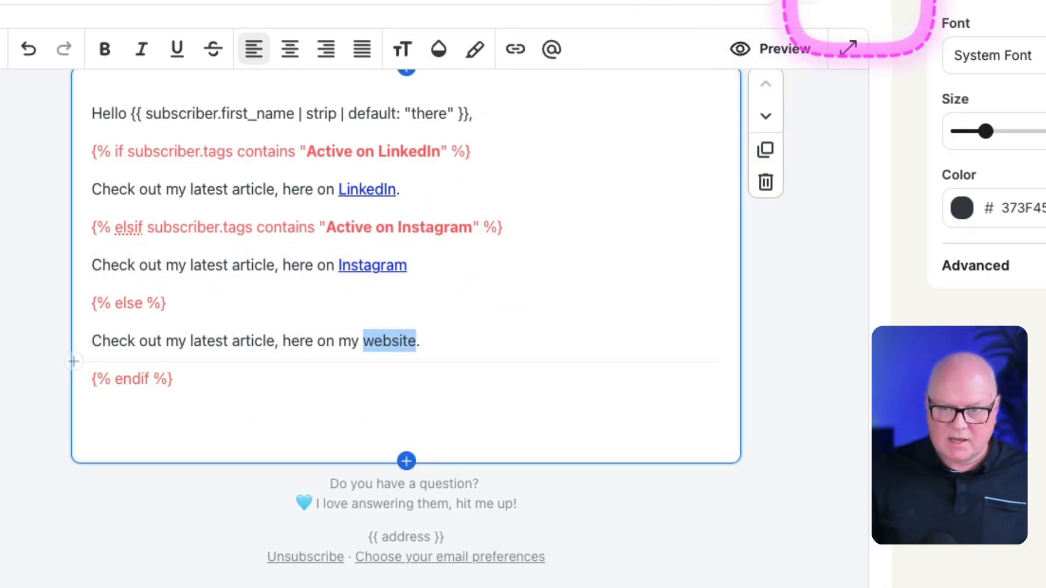
left_click(515, 49)
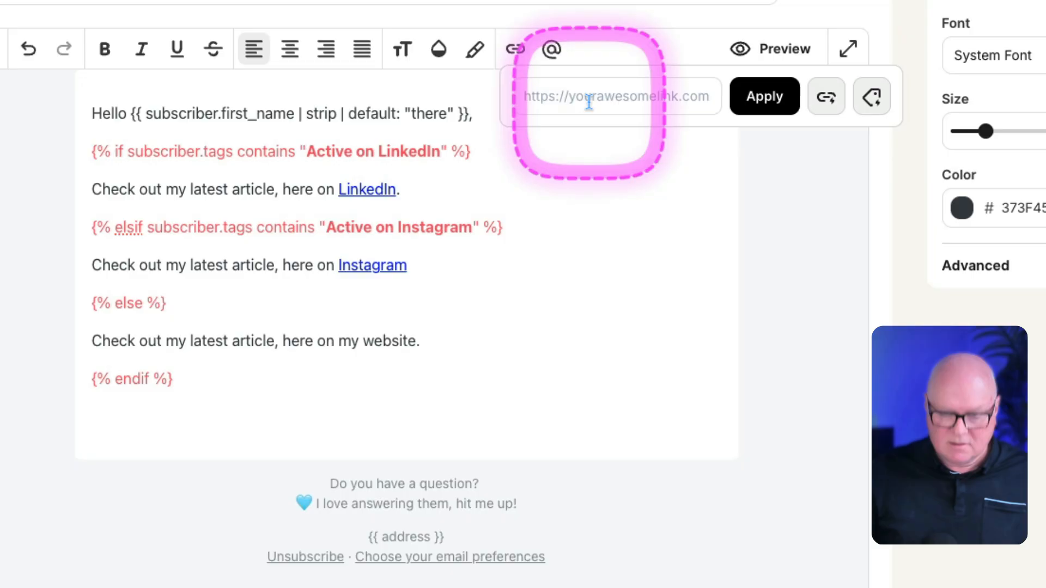
type("provenflows.")
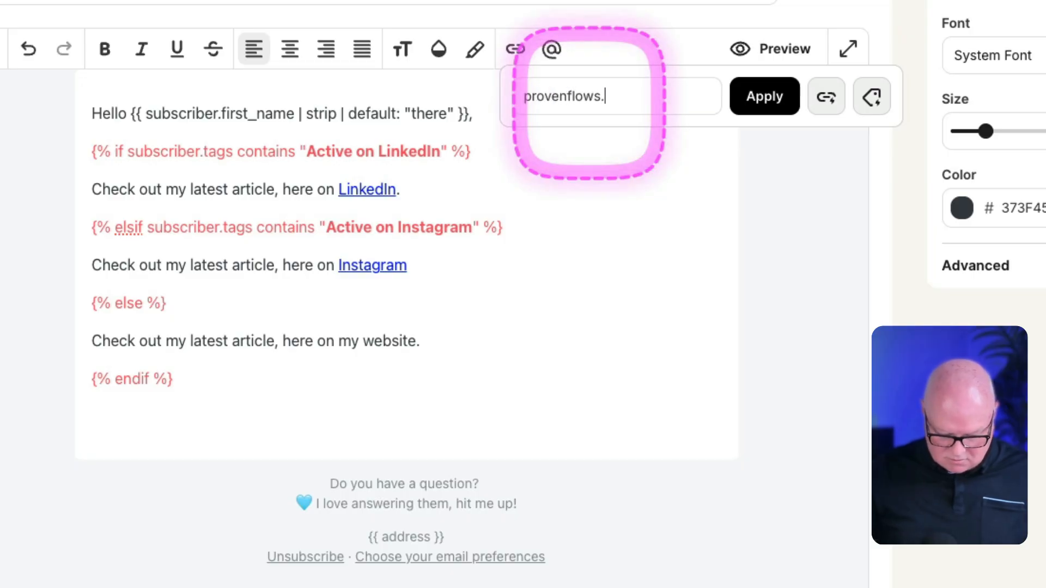
type("com/blog")
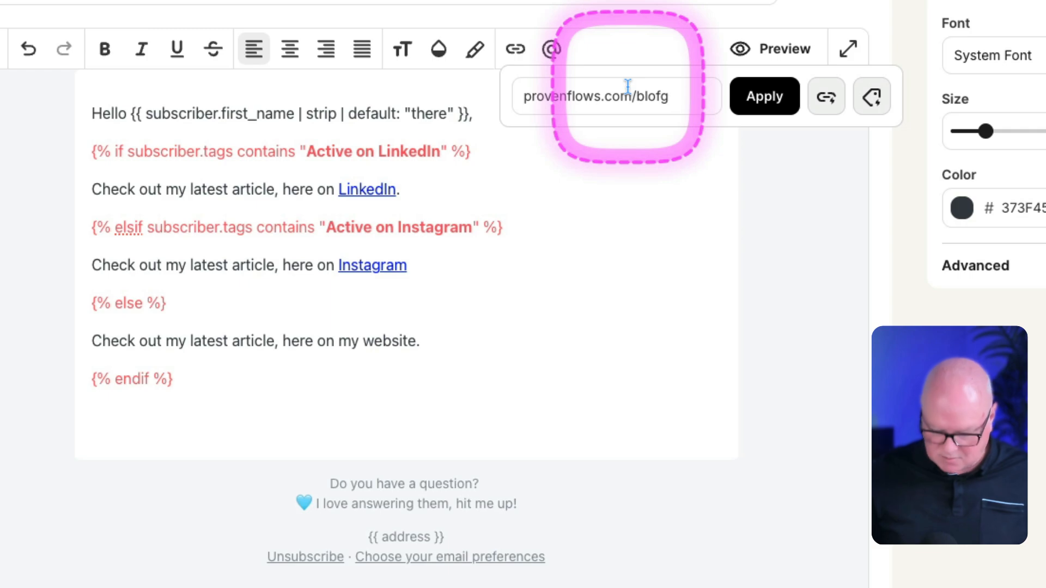
left_click(780, 101)
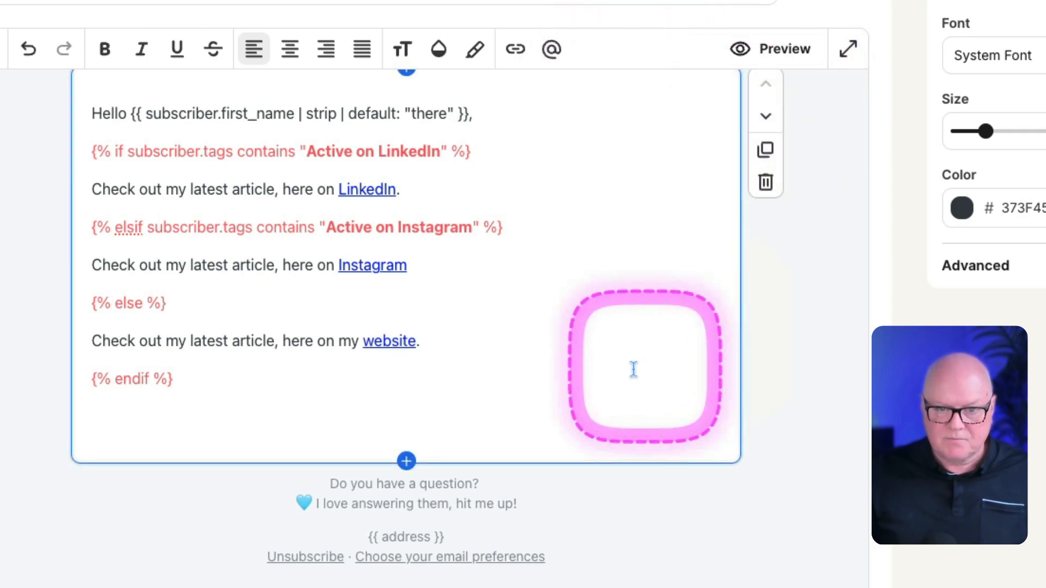
Step: Review the closing endif tag and the available personalization properties, and close the list without inserting anything
left_click_drag(188, 380, 109, 377)
left_click(195, 377)
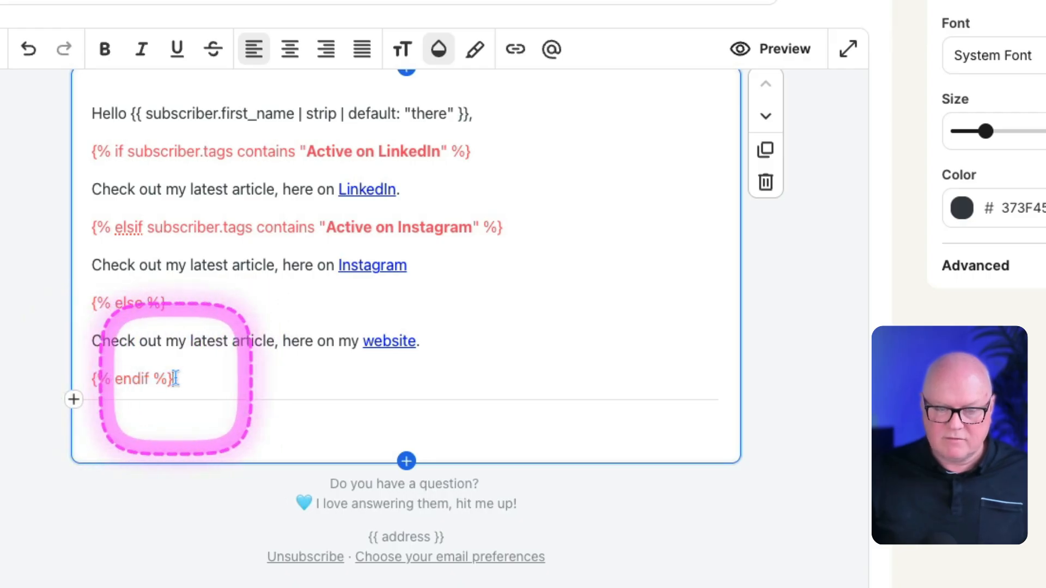
scroll(177, 377, "up", 2)
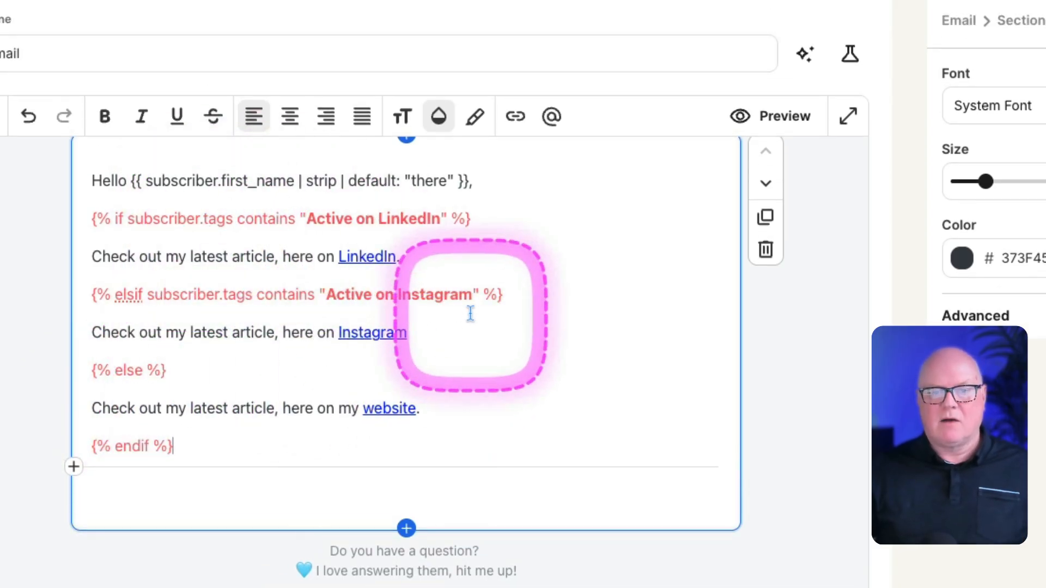
left_click(553, 117)
left_click(741, 187)
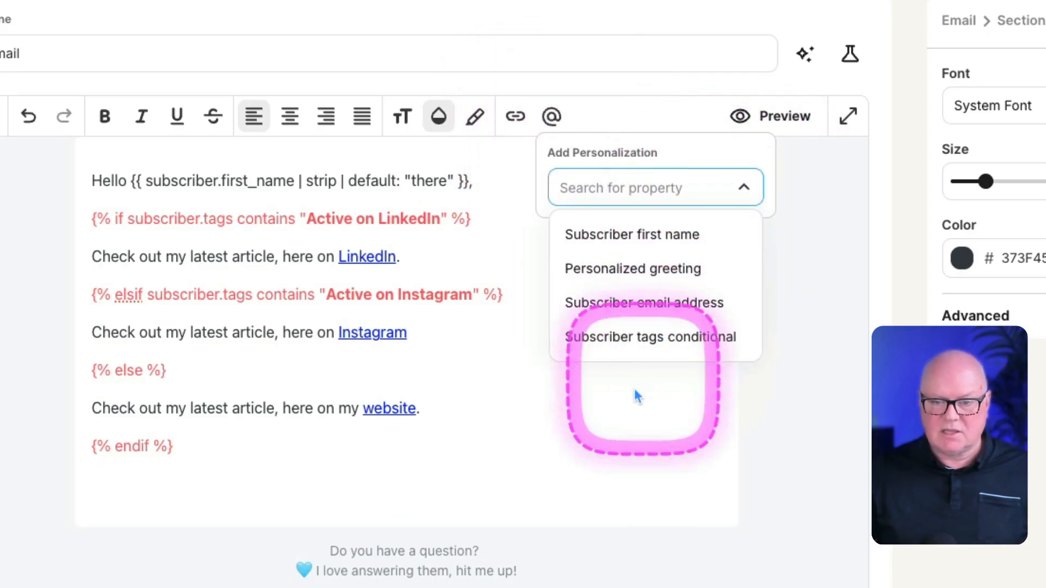
left_click(445, 257)
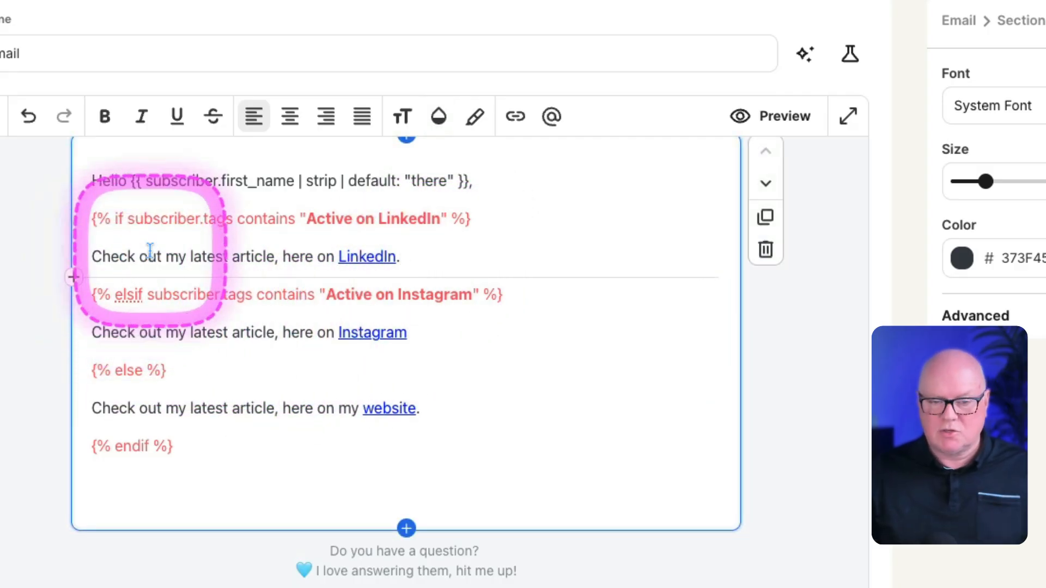
Step: Preview the email with its tag conditions and return to the editor
scroll(205, 317, "up", 2)
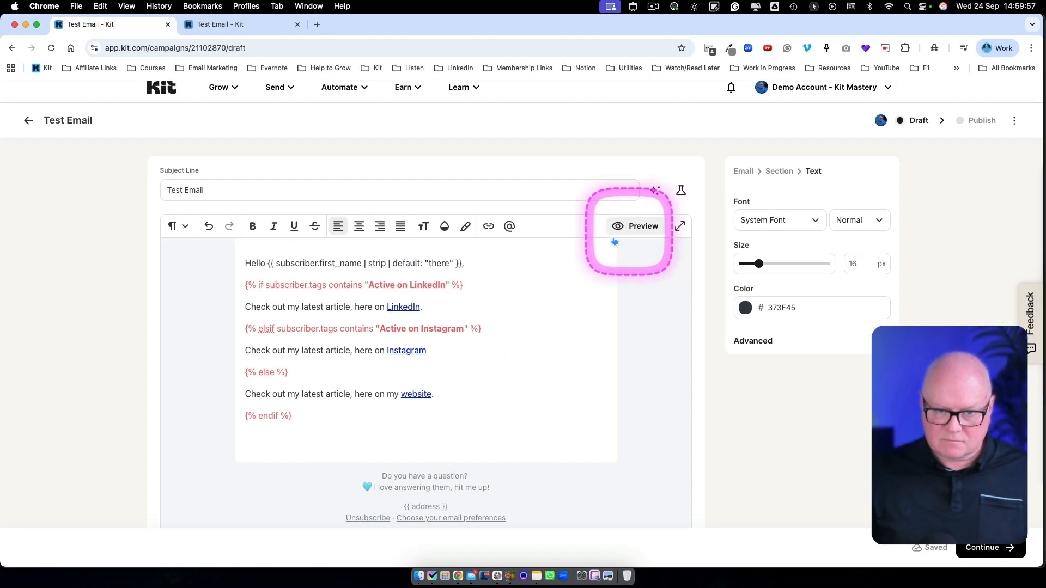
left_click_drag(243, 287, 448, 280)
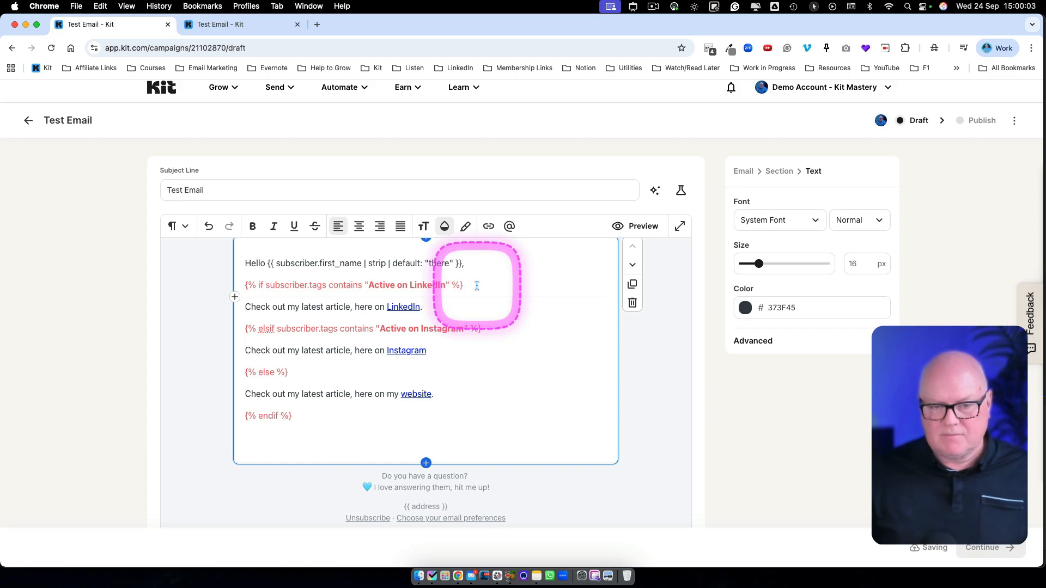
left_click(638, 229)
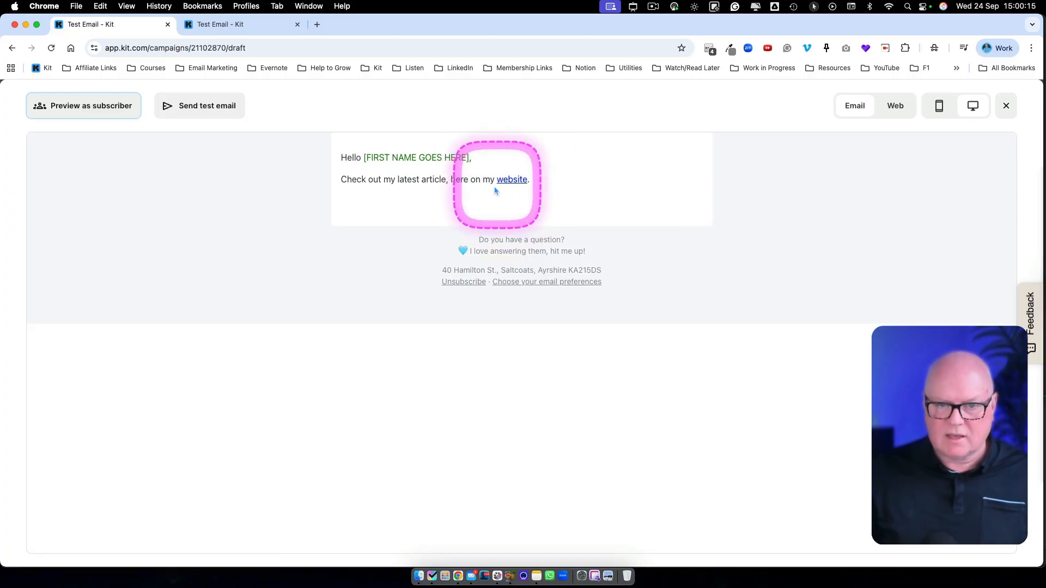
left_click(1006, 106)
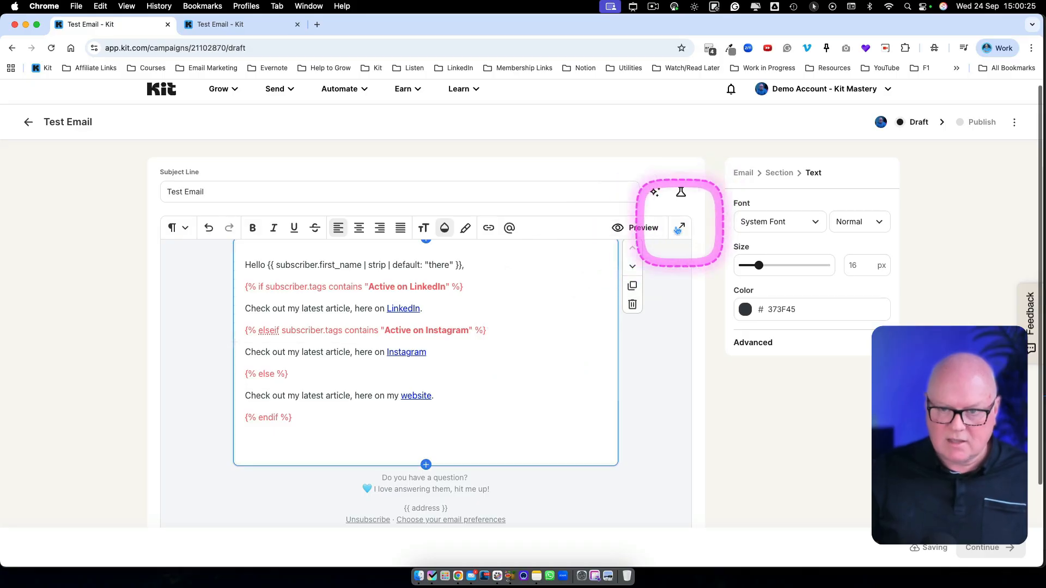
Step: Try previewing the email with elsif misspelled as elseif in the Instagram condition, examine the preview, and close it
left_click(643, 229)
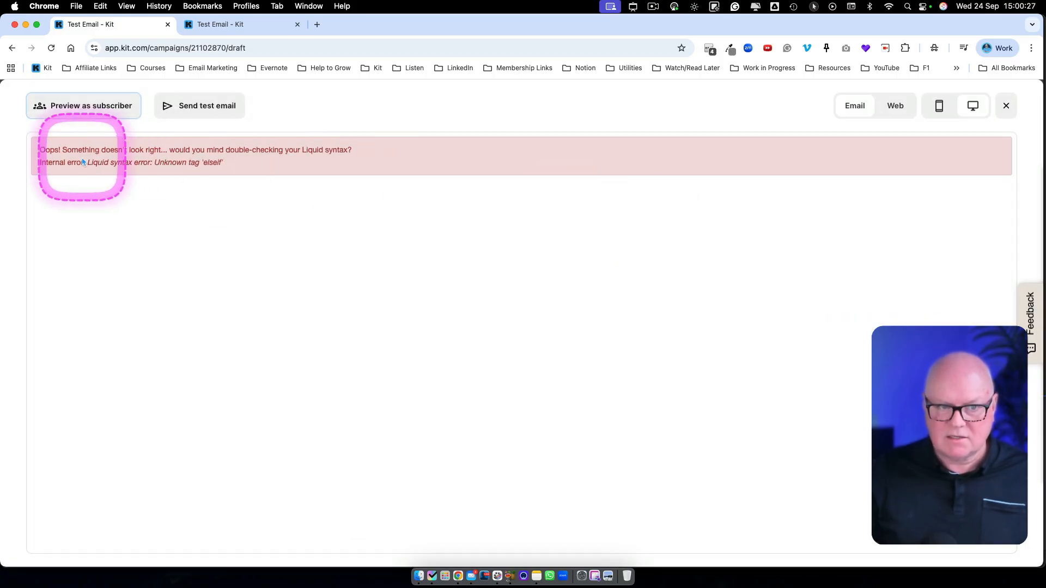
left_click_drag(78, 151, 269, 163)
left_click(238, 169)
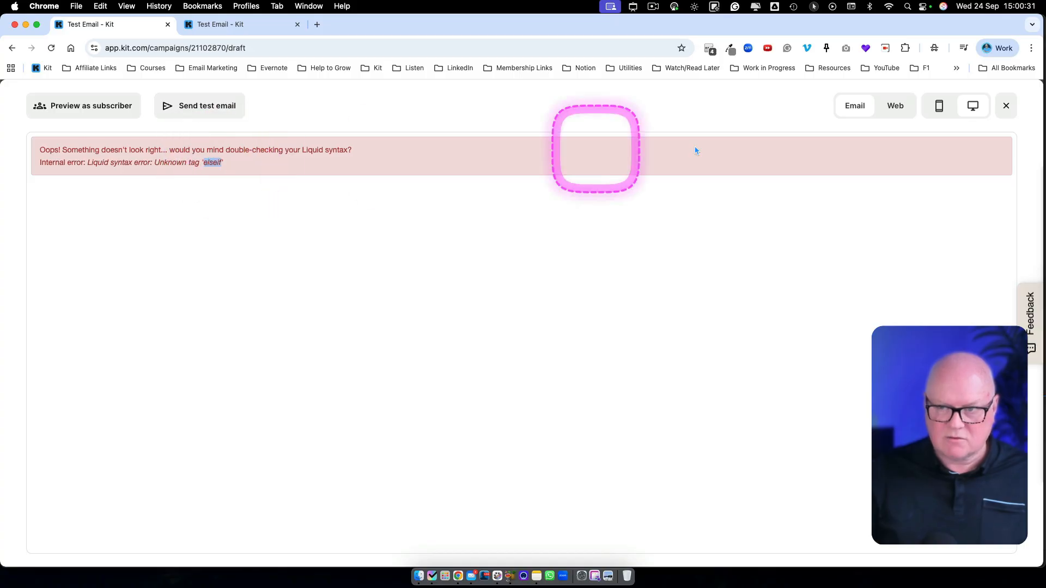
left_click(1006, 106)
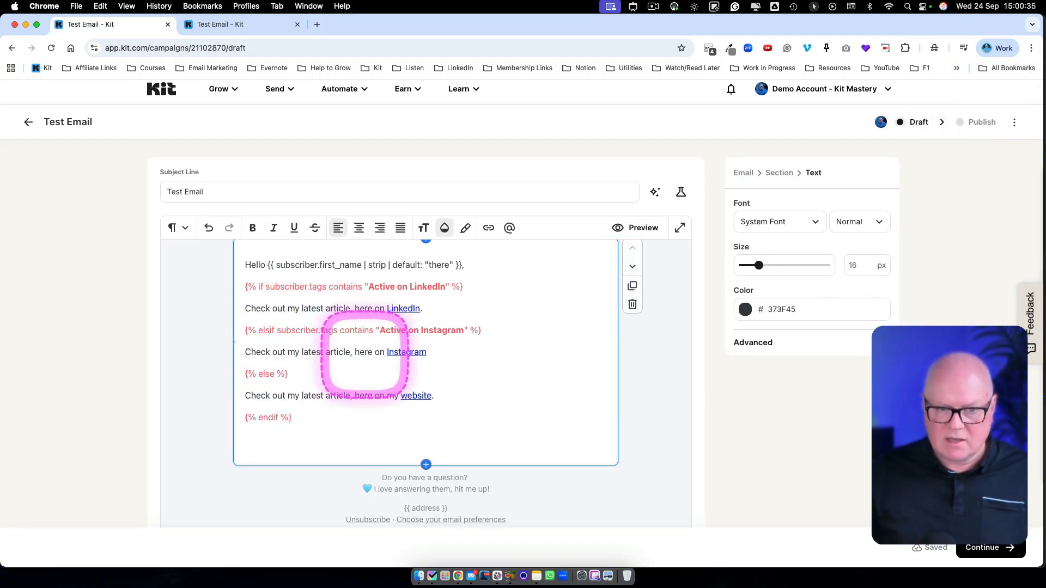
Step: Preview the email again with the Instagram condition spelled elsif, and return to the editor
left_click(637, 228)
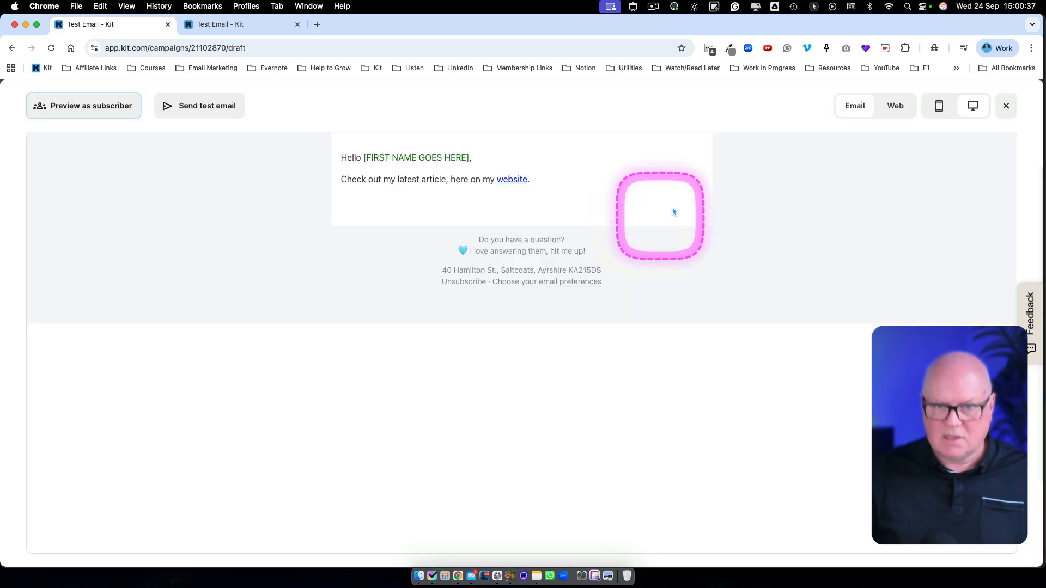
left_click(1006, 105)
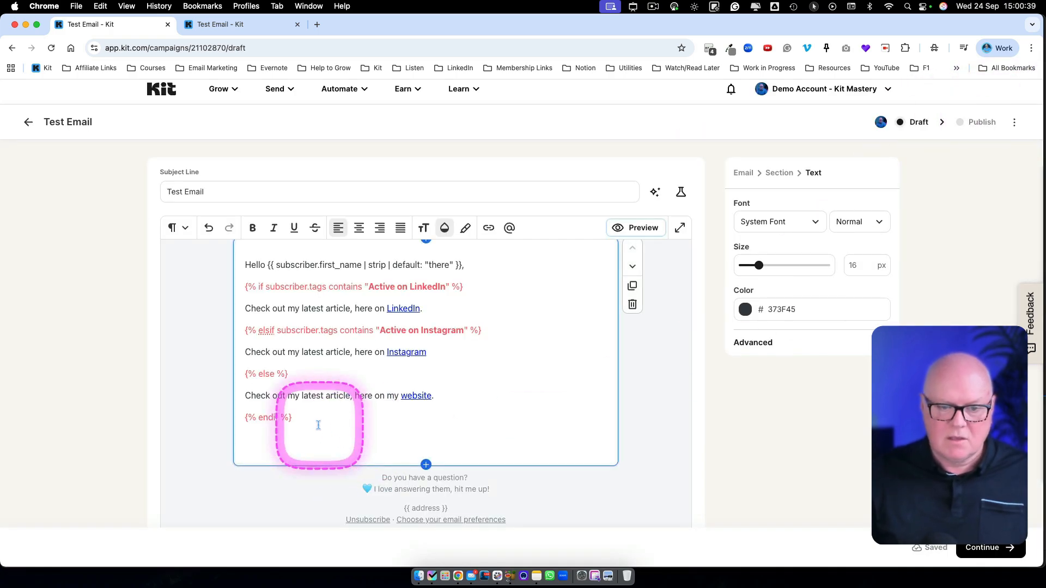
Step: Switch to the other Kit tab, display the full subscriber list, and open the newest subscriber's profile, subscribed Sep 16, 2025
scroll(314, 423, "up", 1)
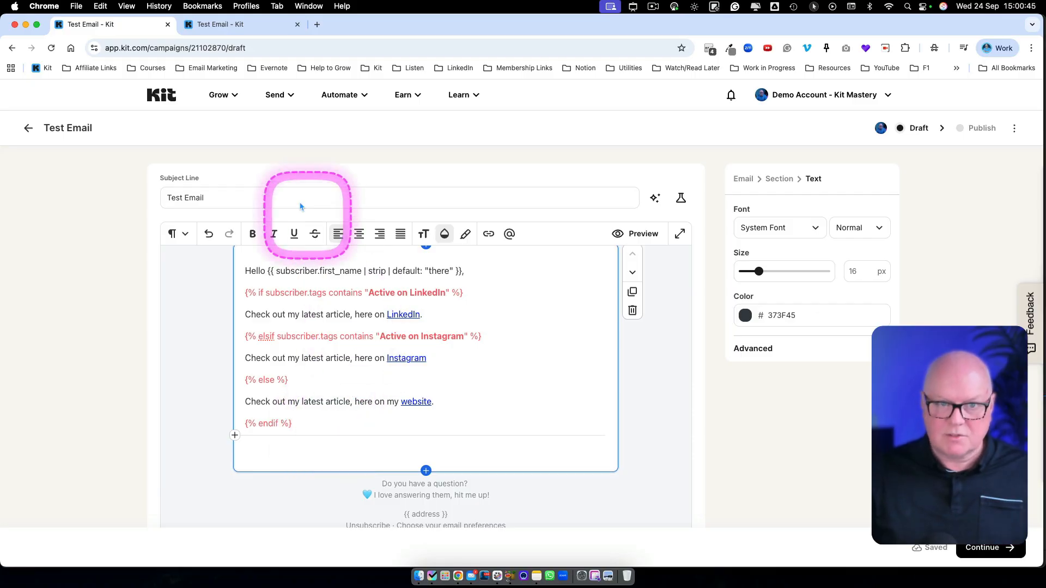
right_click(154, 32)
left_click(198, 24)
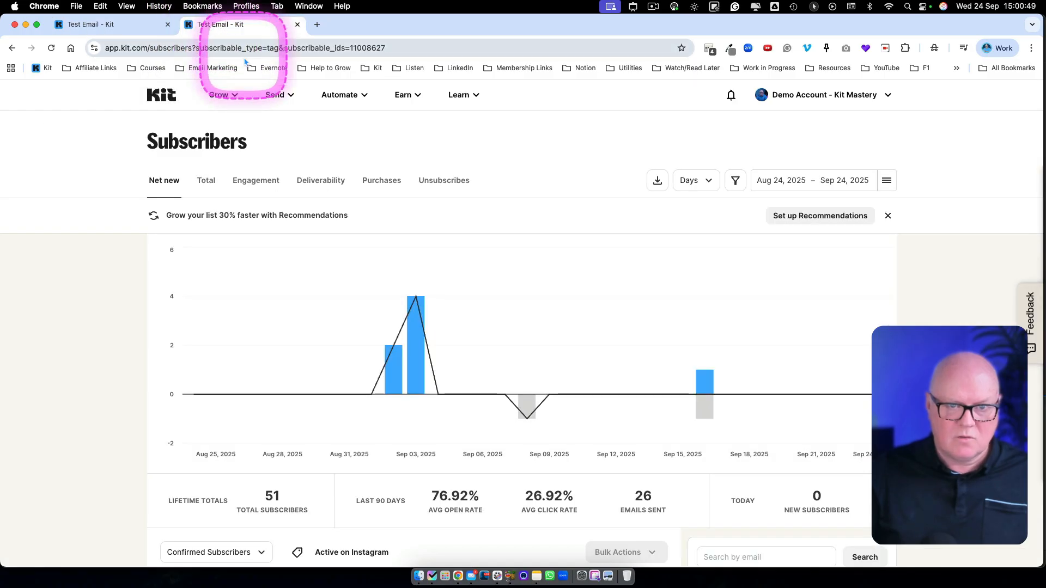
left_click(221, 95)
left_click(246, 134)
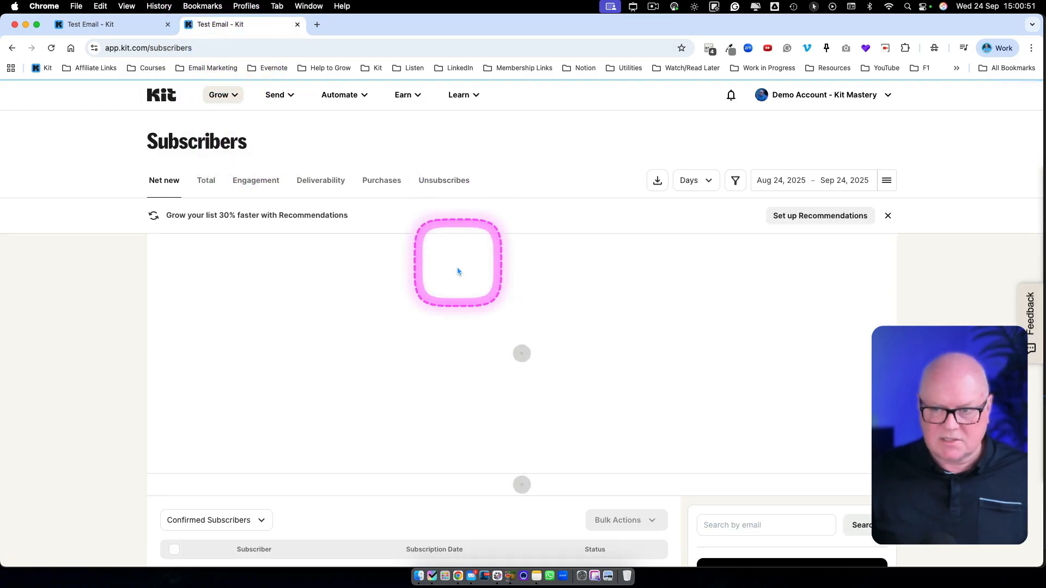
scroll(500, 327, "down", 6)
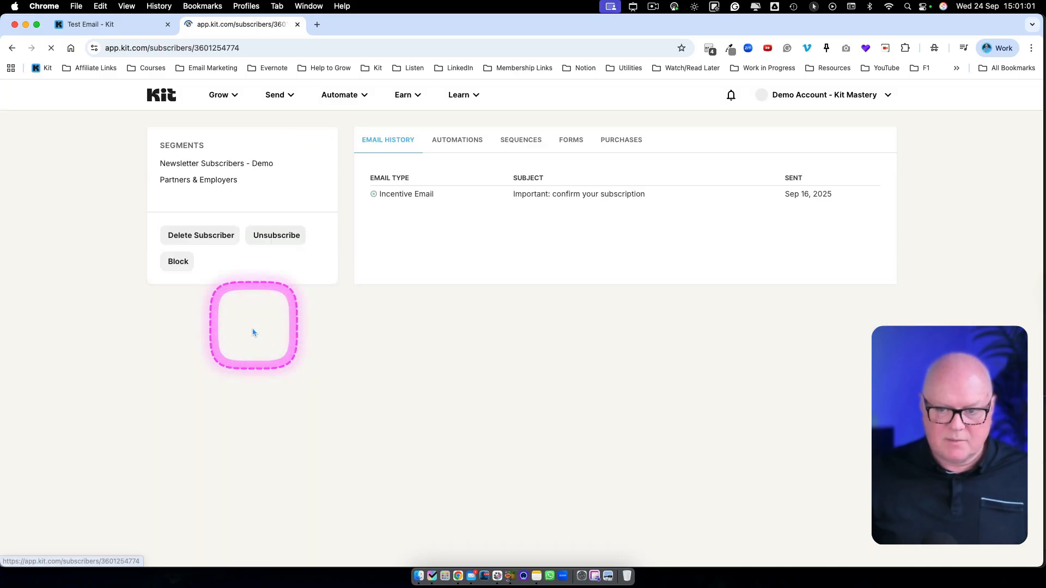
Step: Add the tag Active on Instagram to this subscriber
scroll(251, 332, "down", 15)
scroll(250, 331, "down", 2)
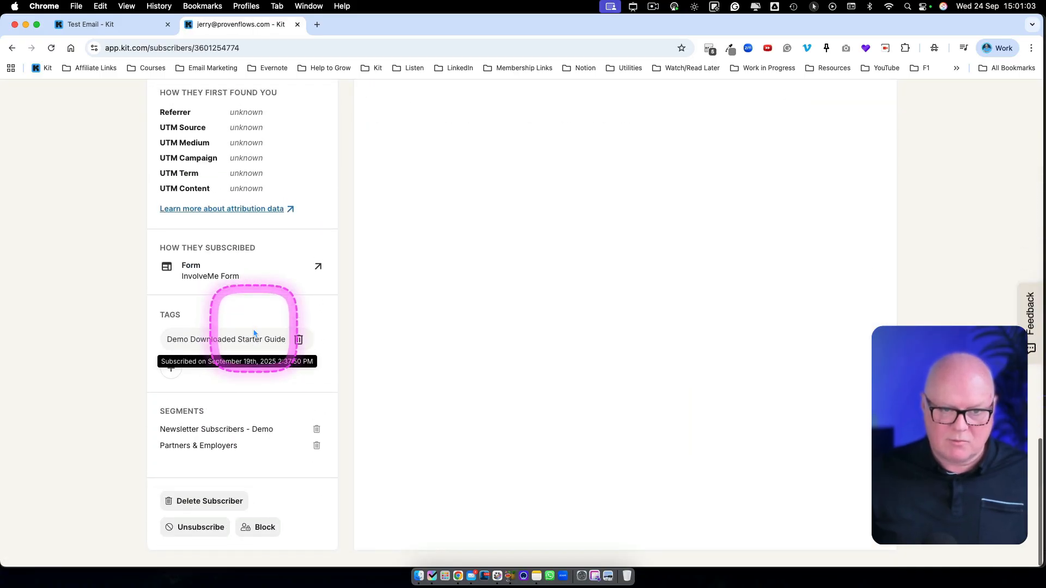
left_click(171, 370)
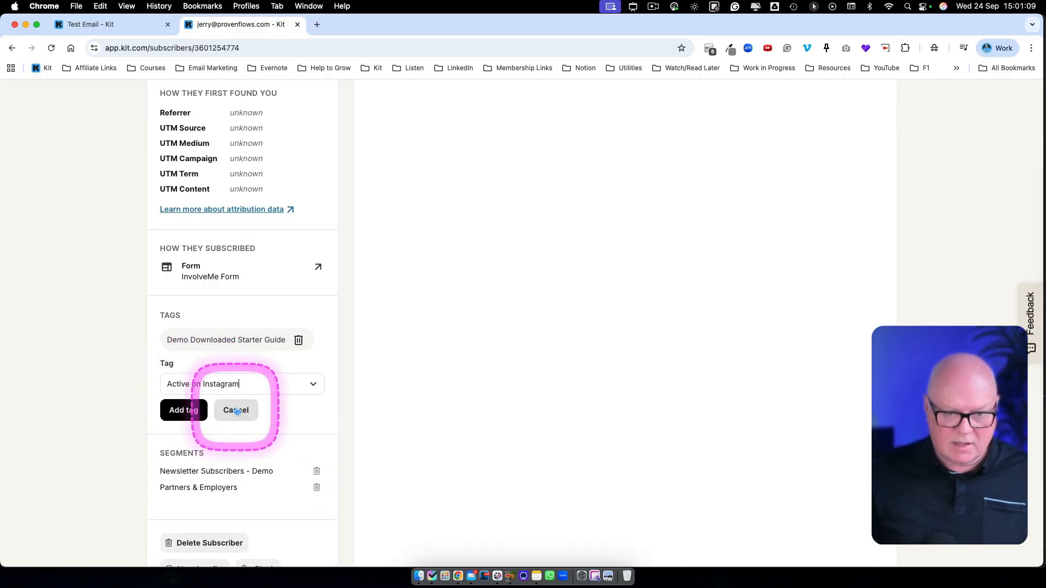
left_click(188, 413)
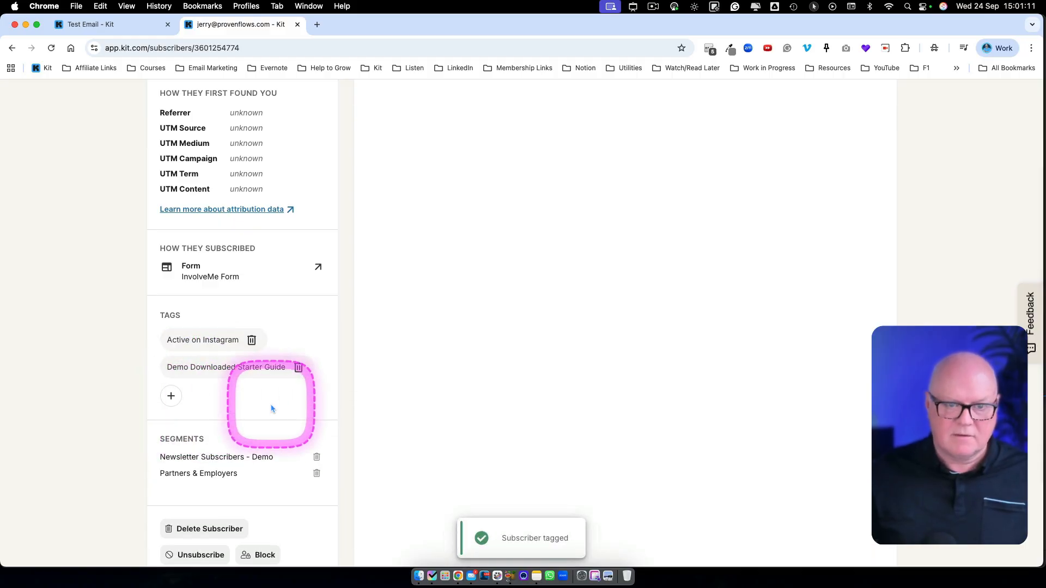
Step: Return to the subscriber list and open the profile of the second subscriber listed
scroll(270, 408, "up", 15)
left_click(221, 96)
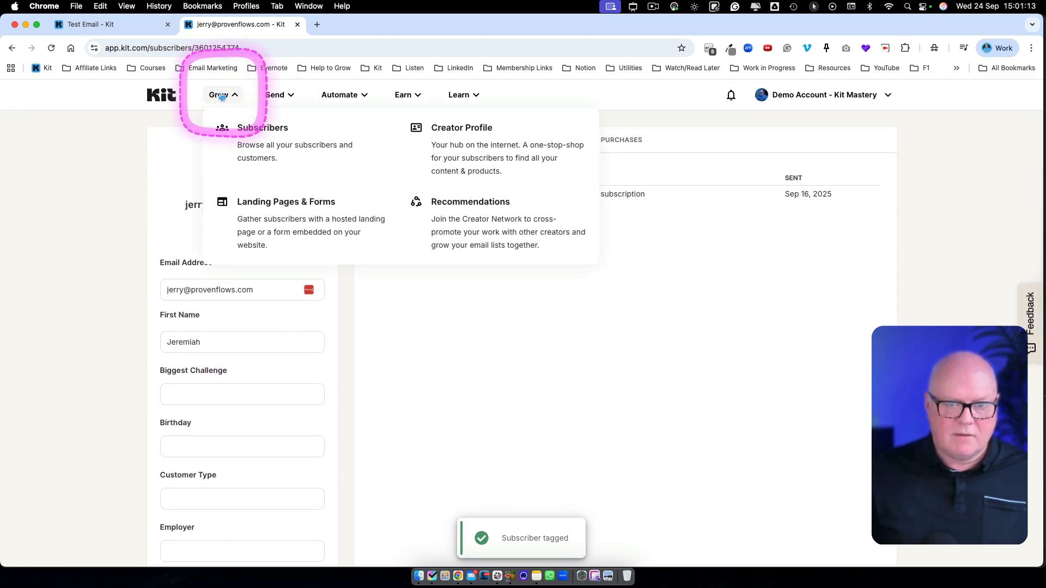
left_click(252, 143)
scroll(388, 457, "down", 1)
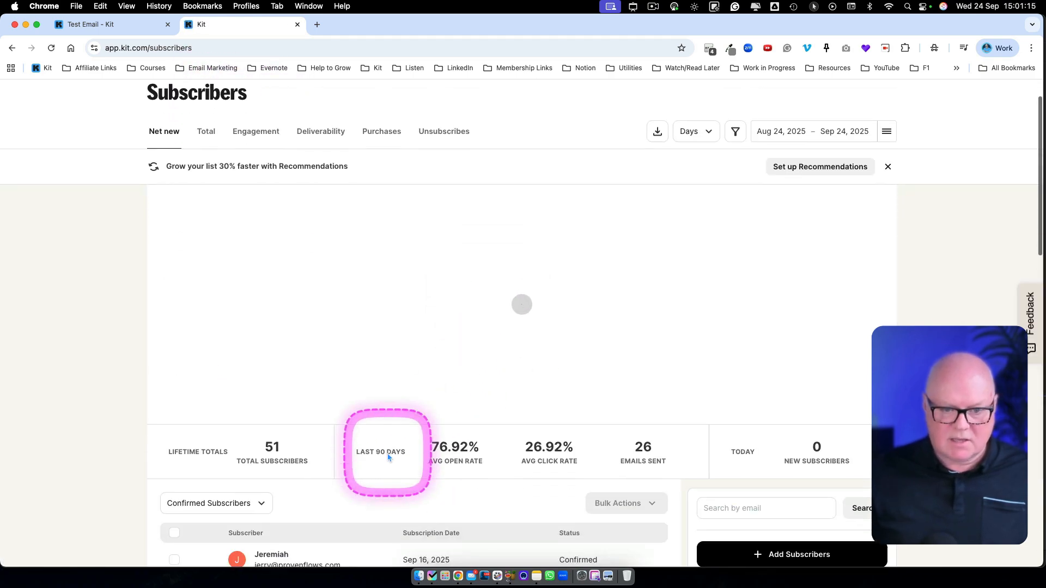
scroll(389, 456, "down", 5)
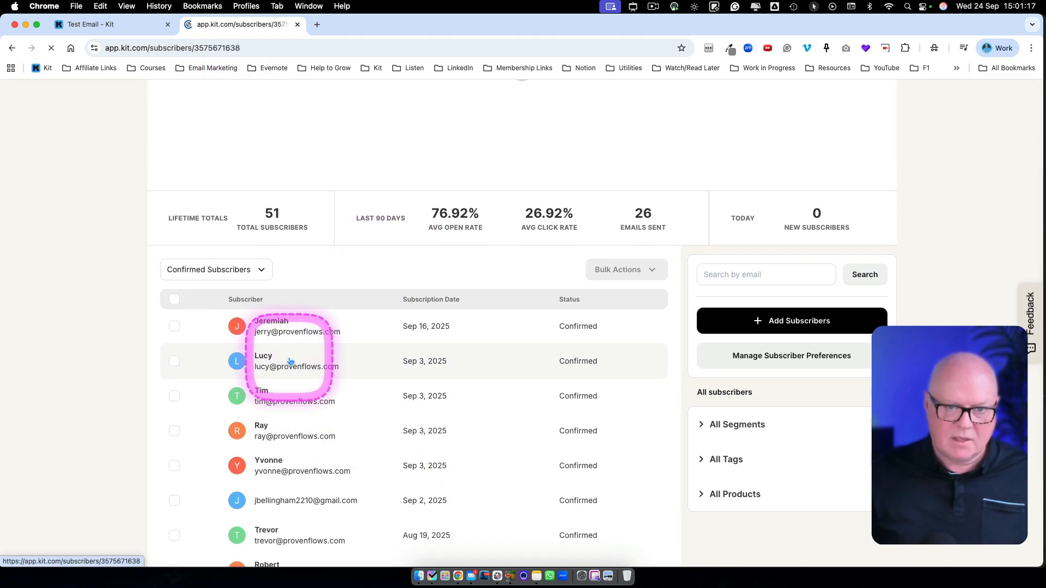
Step: Add the tag Active on LinkedIn to the second subscriber's profile
scroll(267, 422, "down", 15)
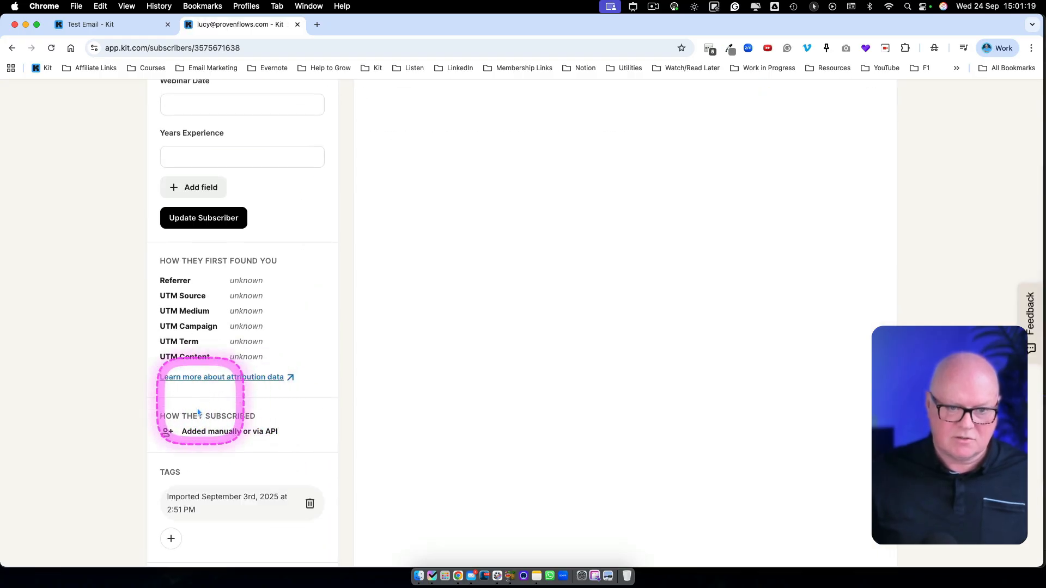
scroll(163, 480, "down", 2)
left_click(170, 428)
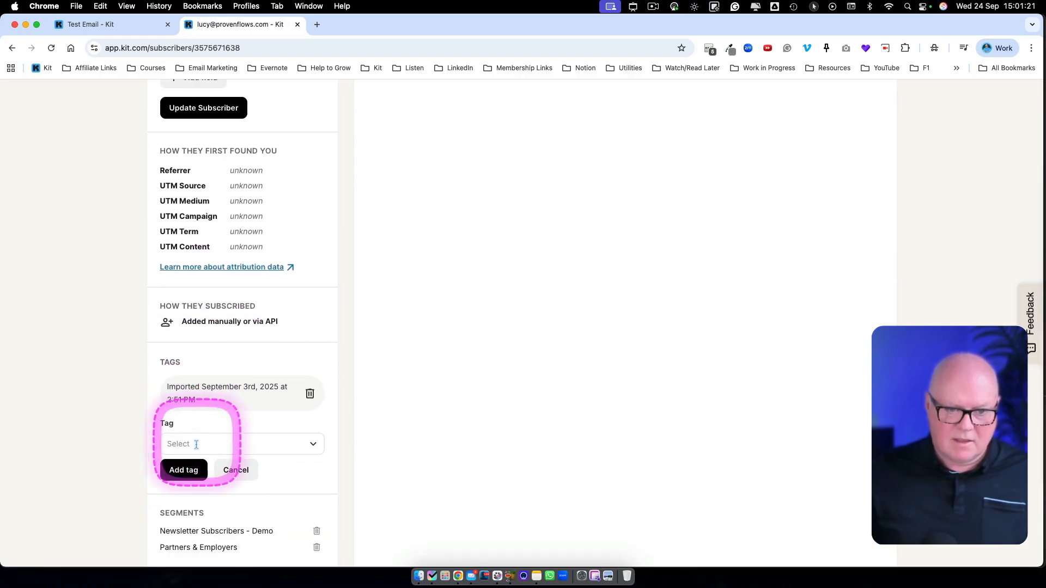
left_click(196, 444)
type("active")
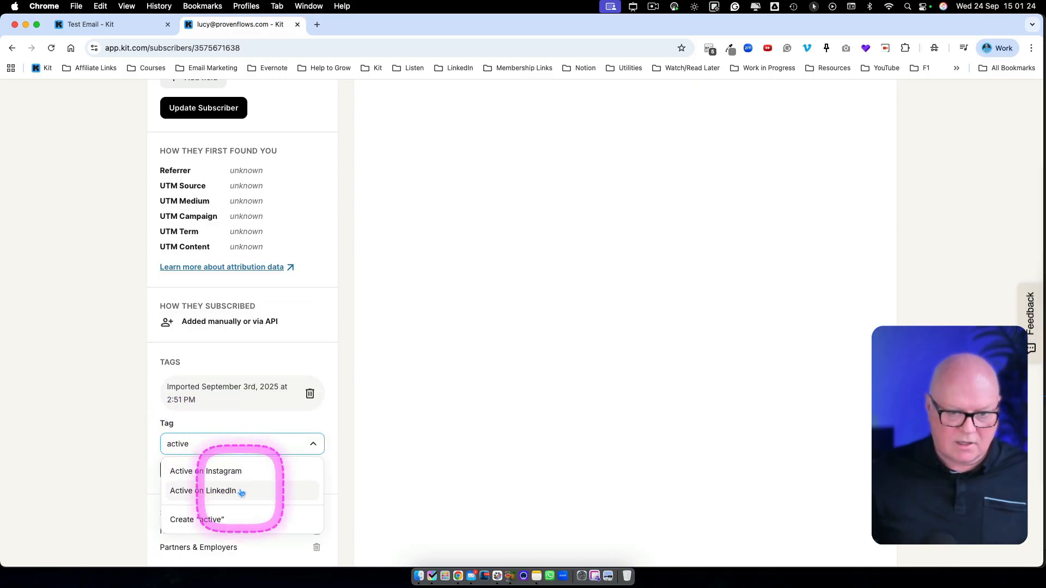
left_click(191, 491)
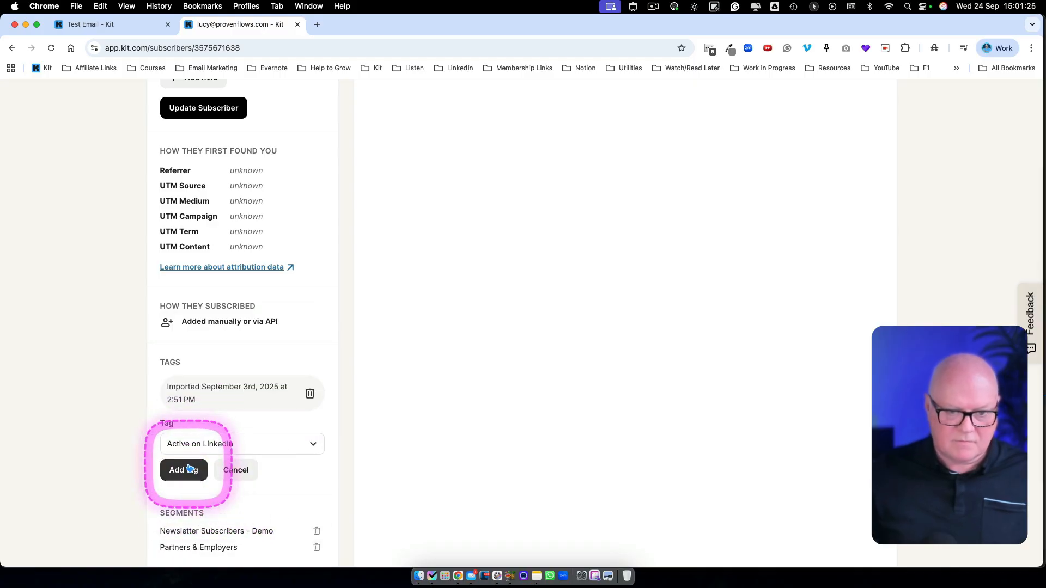
left_click(184, 470)
Step: Return to the subscriber list and locate the third subscriber listed, leaving that profile without either tag
scroll(233, 367, "up", 15)
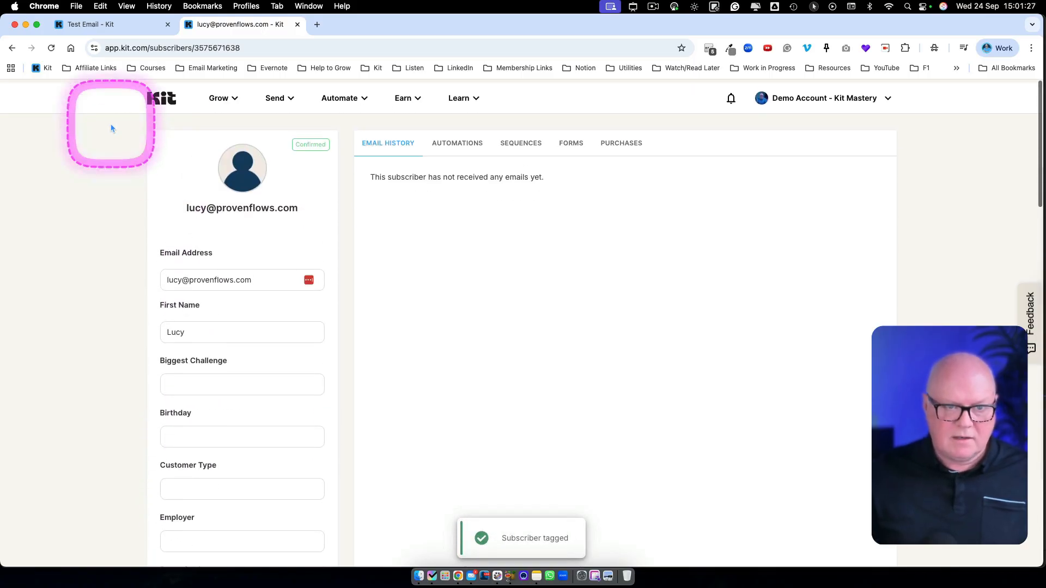
left_click(218, 98)
left_click(250, 130)
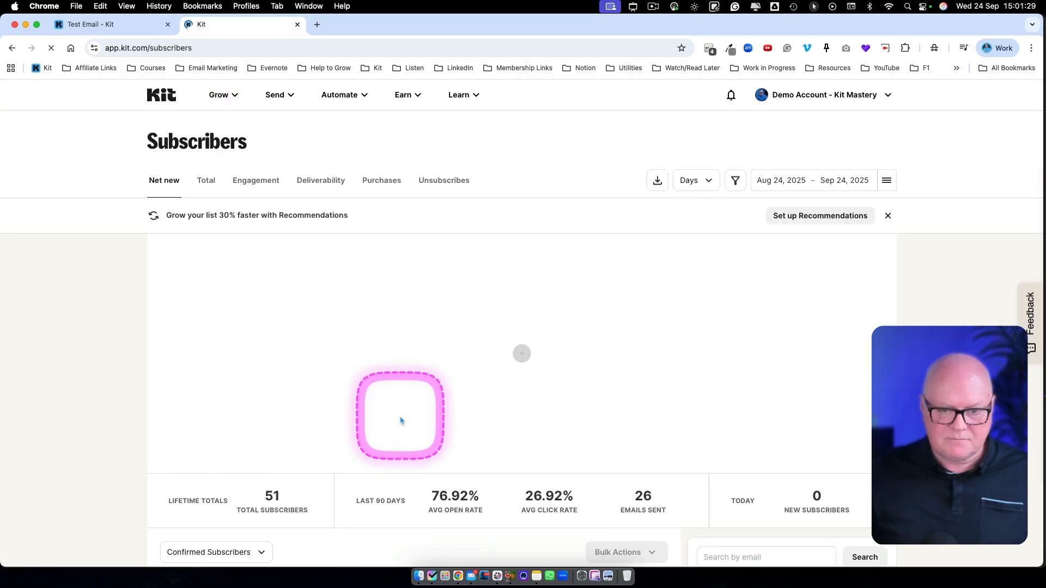
scroll(401, 420, "down", 6)
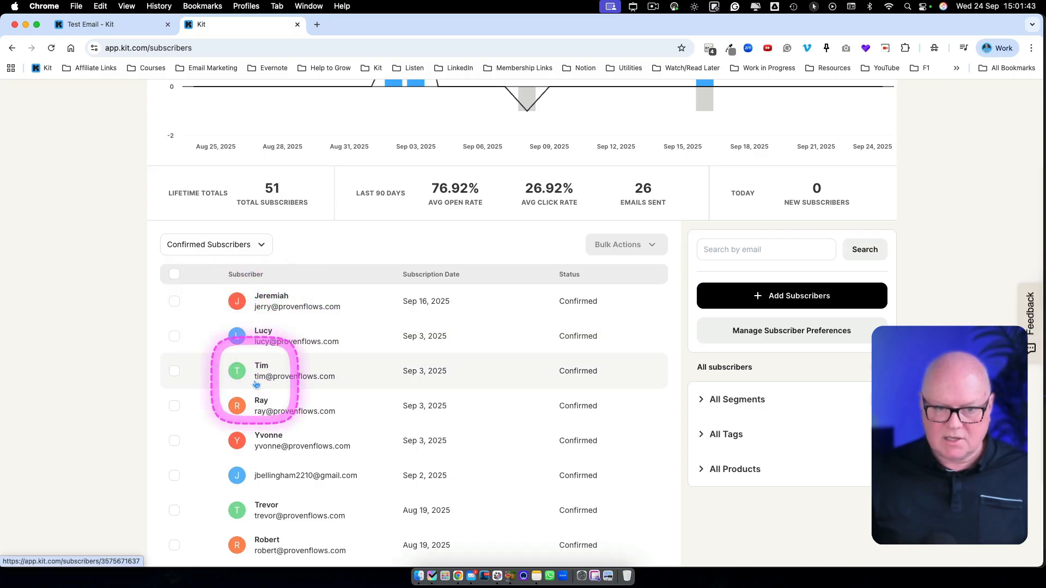
scroll(308, 359, "up", 5)
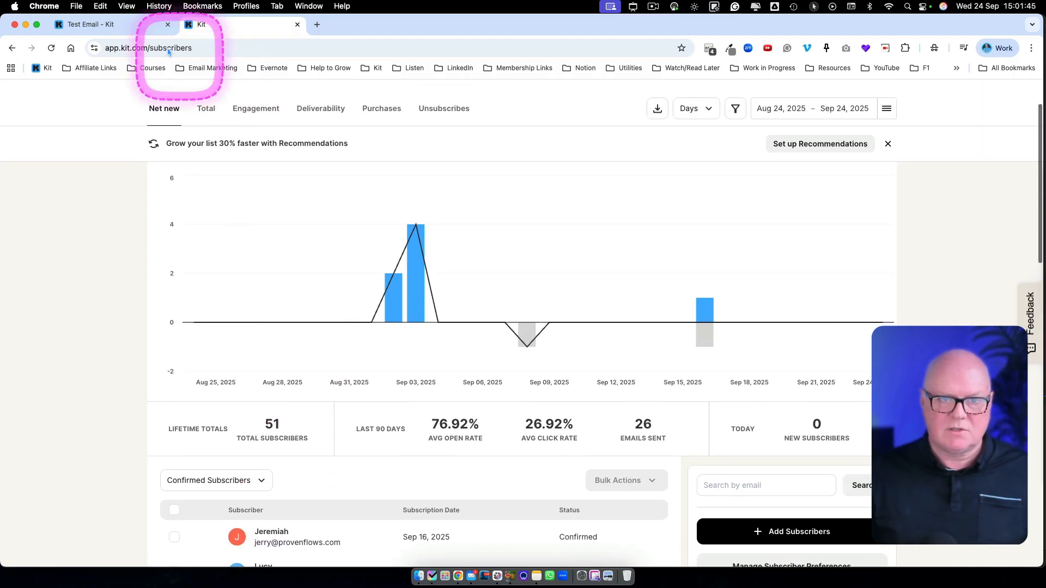
Step: Switch back to the Test Email draft and preview it as the subscriber tagged Active on Instagram
left_click(141, 25)
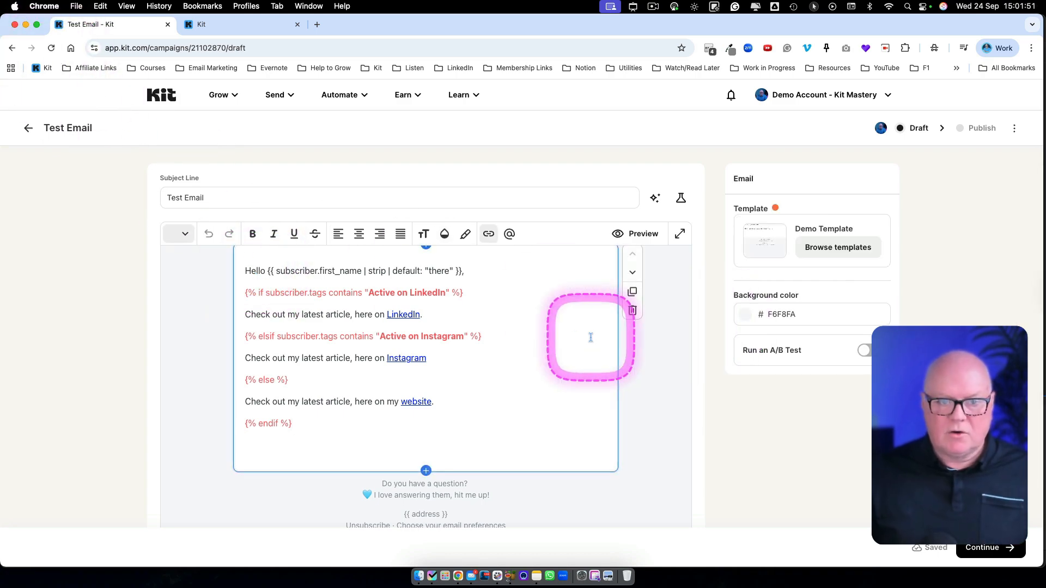
left_click(636, 235)
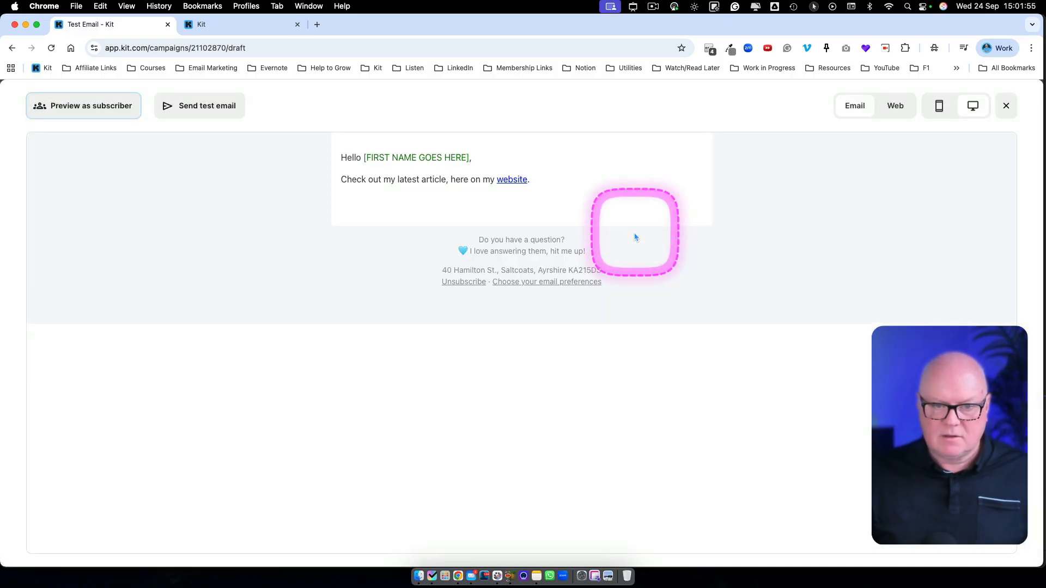
left_click(82, 106)
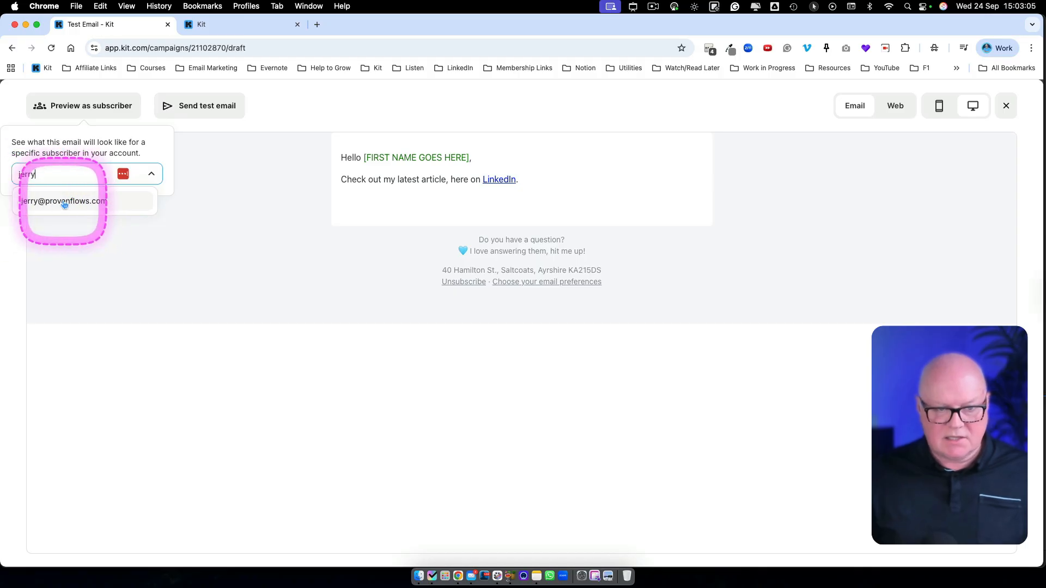
left_click(71, 201)
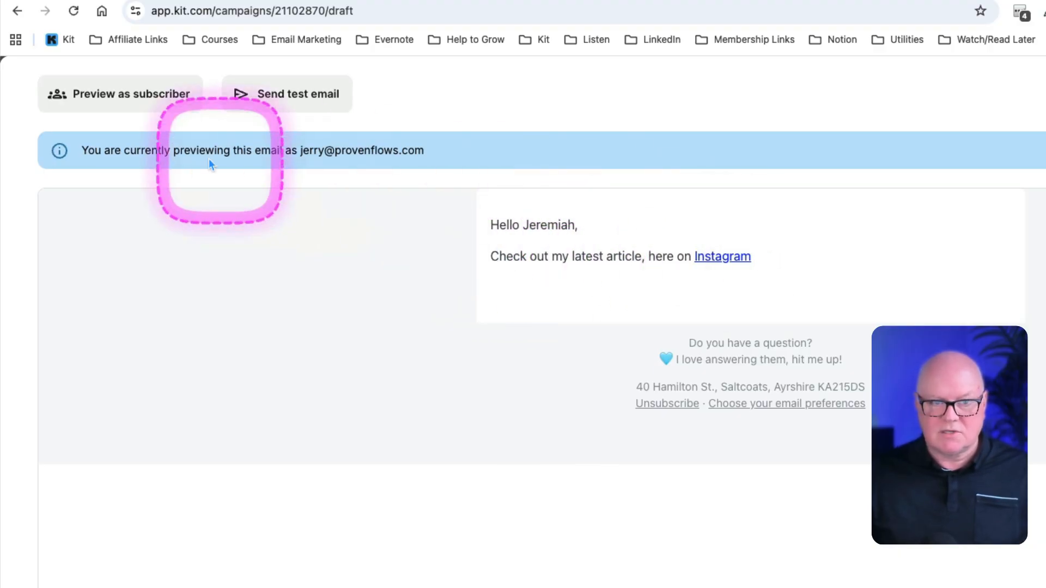
Step: Preview the email as the subscriber tagged Active on LinkedIn
left_click(119, 98)
left_click(85, 187)
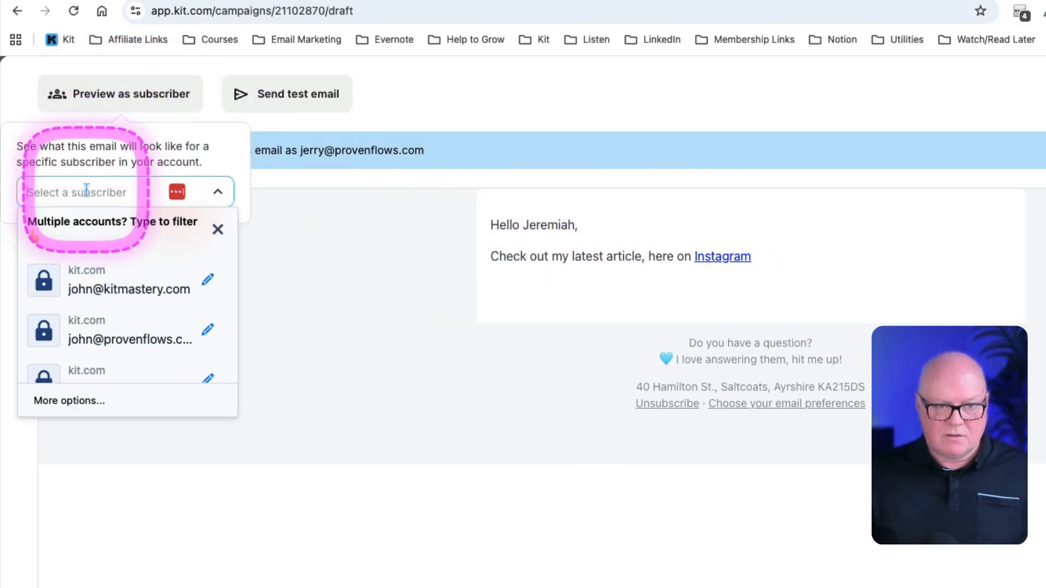
type("lucy")
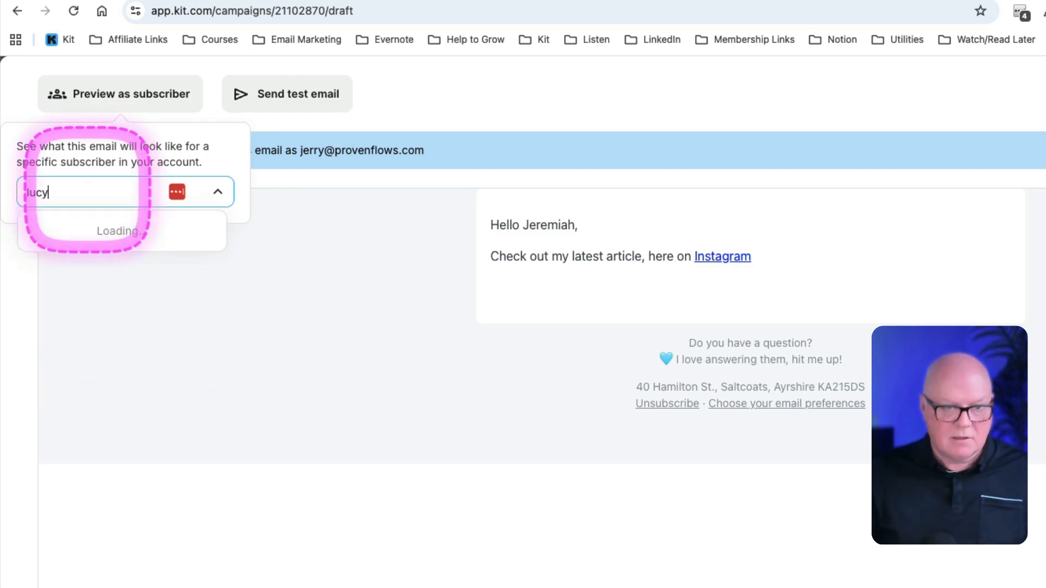
left_click(91, 228)
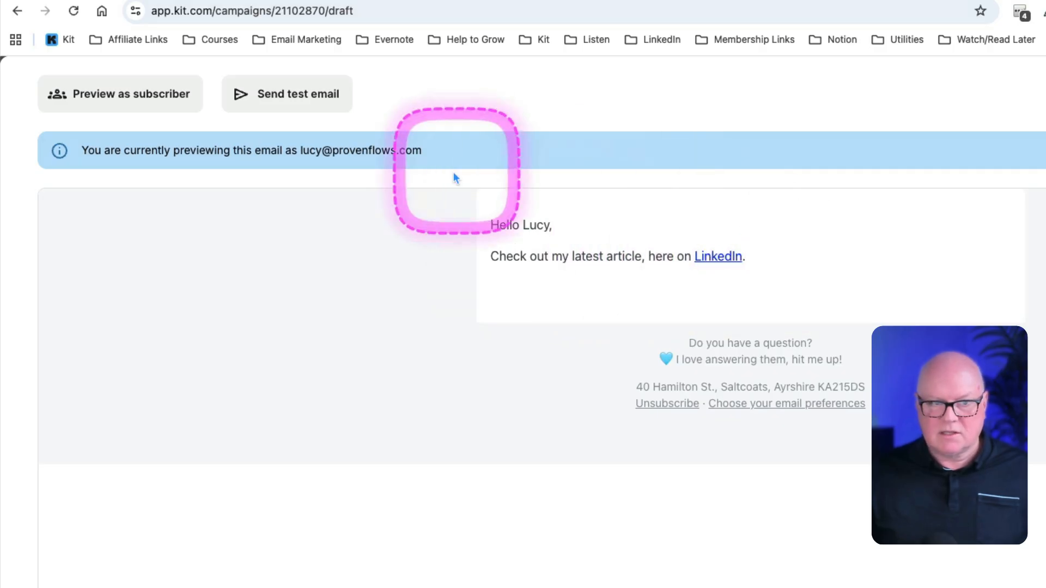
Step: Preview the email as the third subscriber, who has neither tag, and return to the editor
left_click(129, 93)
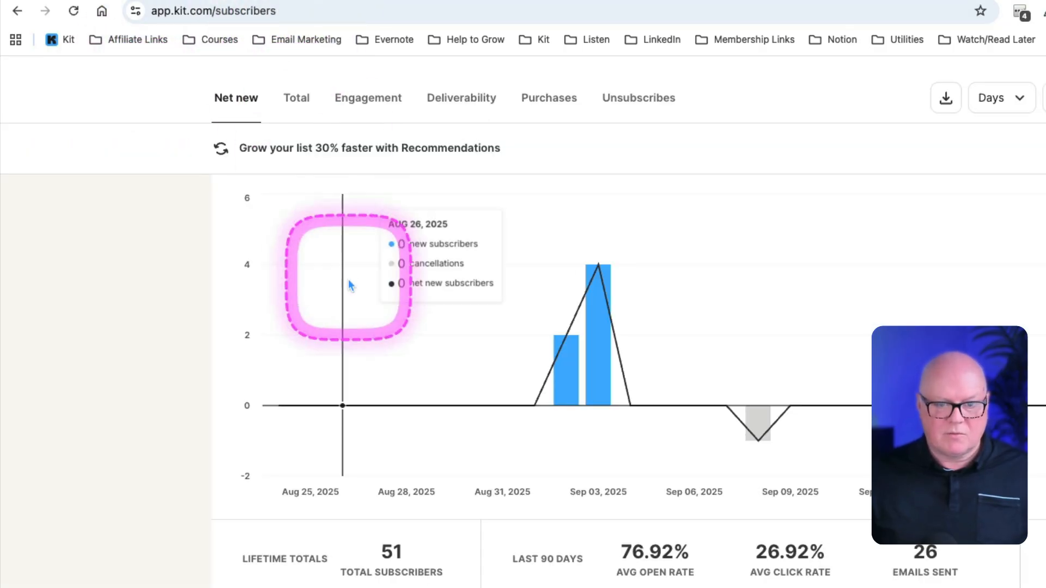
scroll(348, 279, "down", 7)
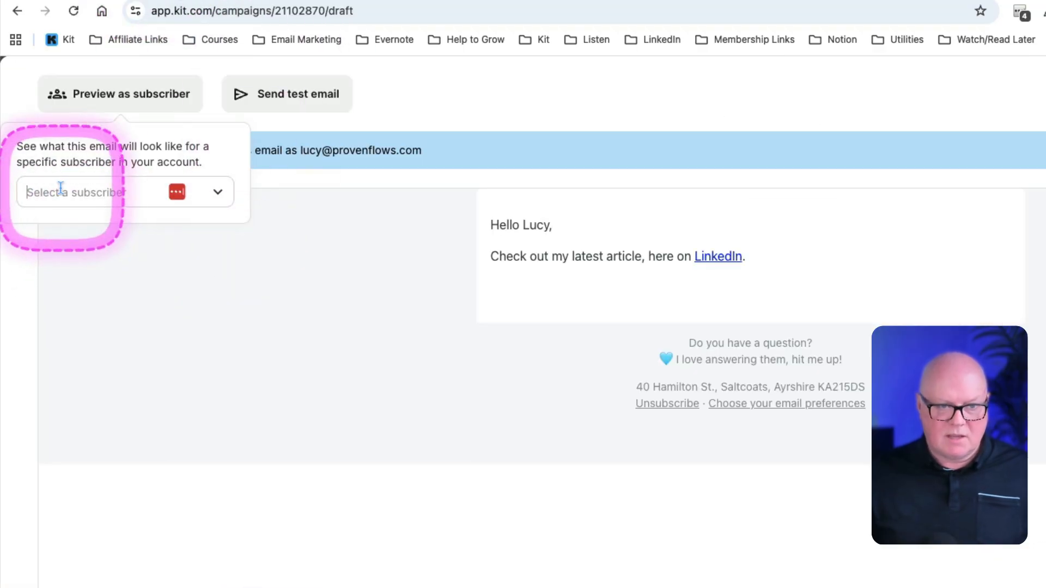
left_click(60, 191)
type("tim@")
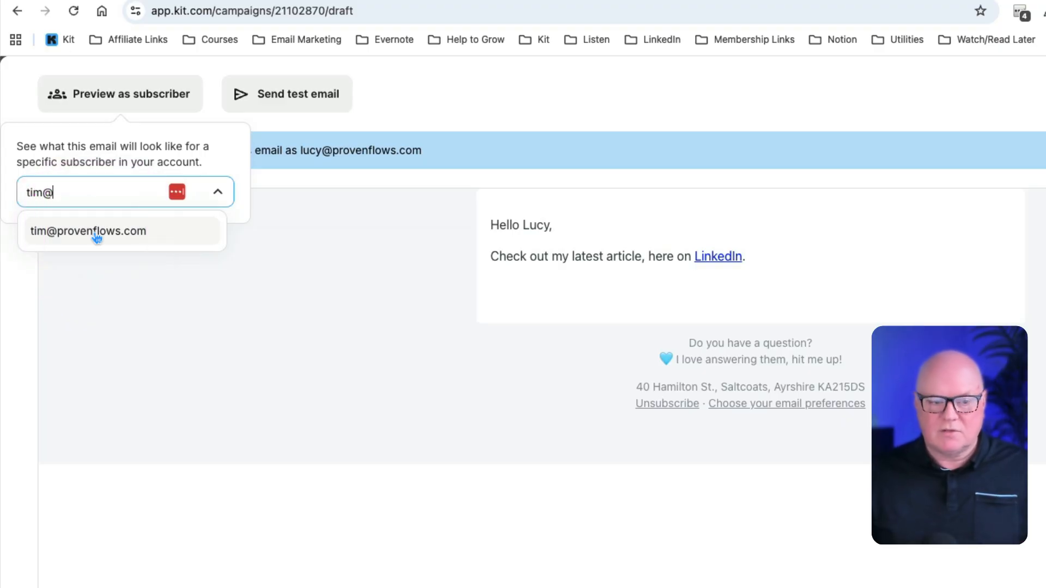
left_click(113, 236)
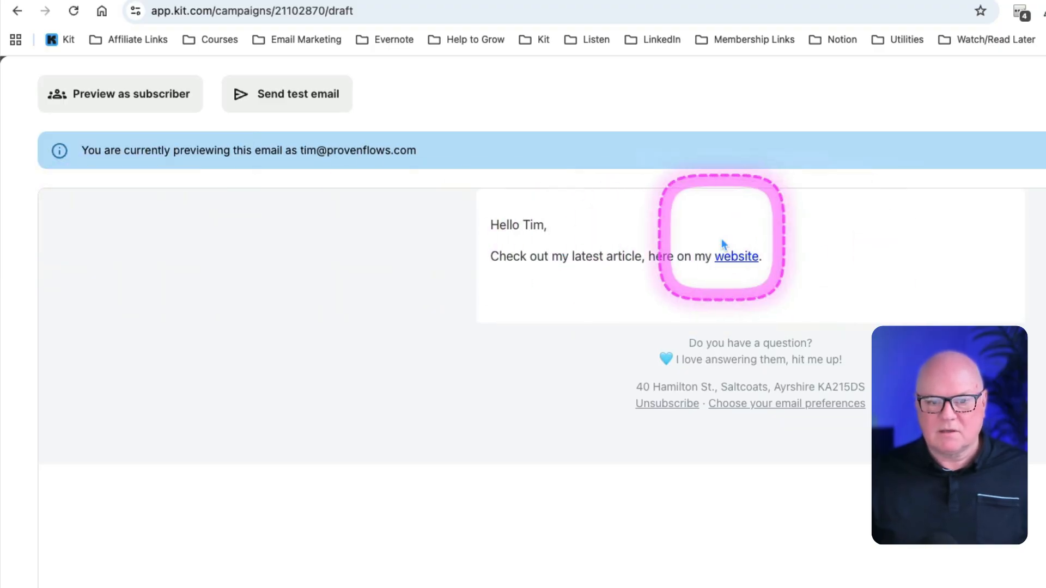
key("Escape")
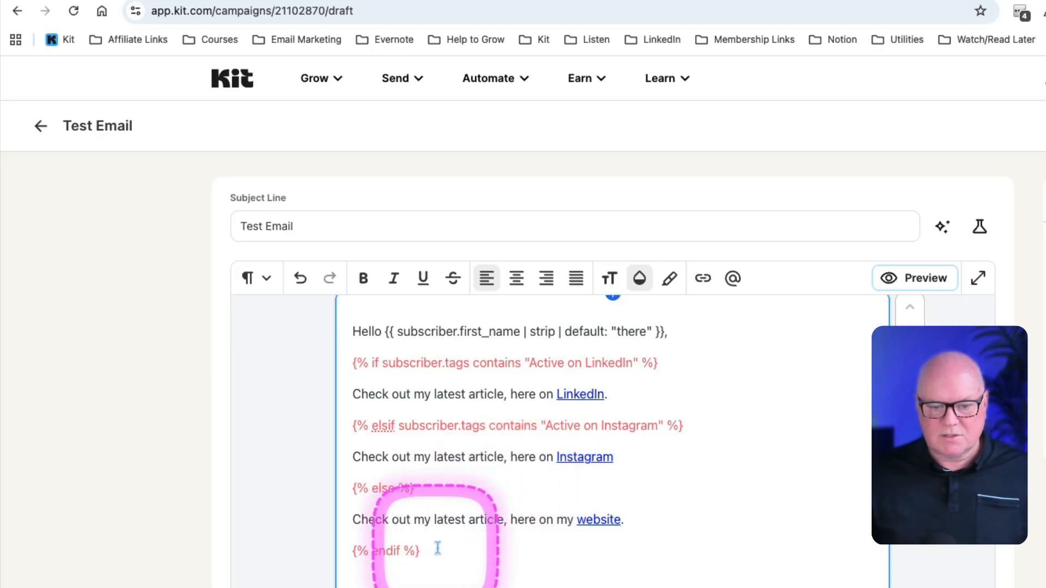
left_click_drag(431, 551, 340, 364)
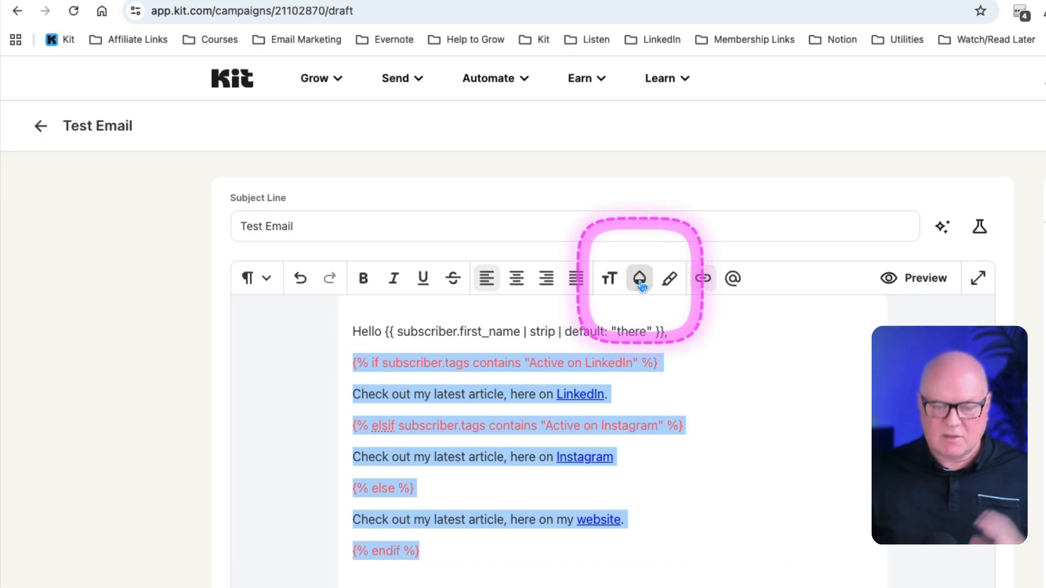
left_click(686, 374)
left_click_drag(682, 369, 351, 362)
left_click(711, 366)
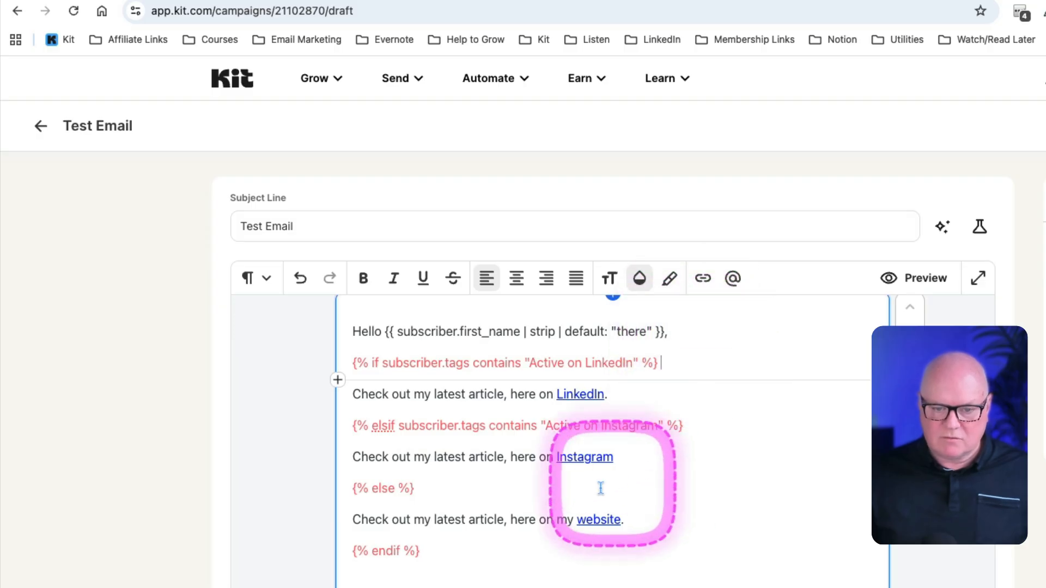
Step: Change all text from the if tag through the endif tag to one dark color and add an empty line below endif
left_click_drag(434, 554, 351, 361)
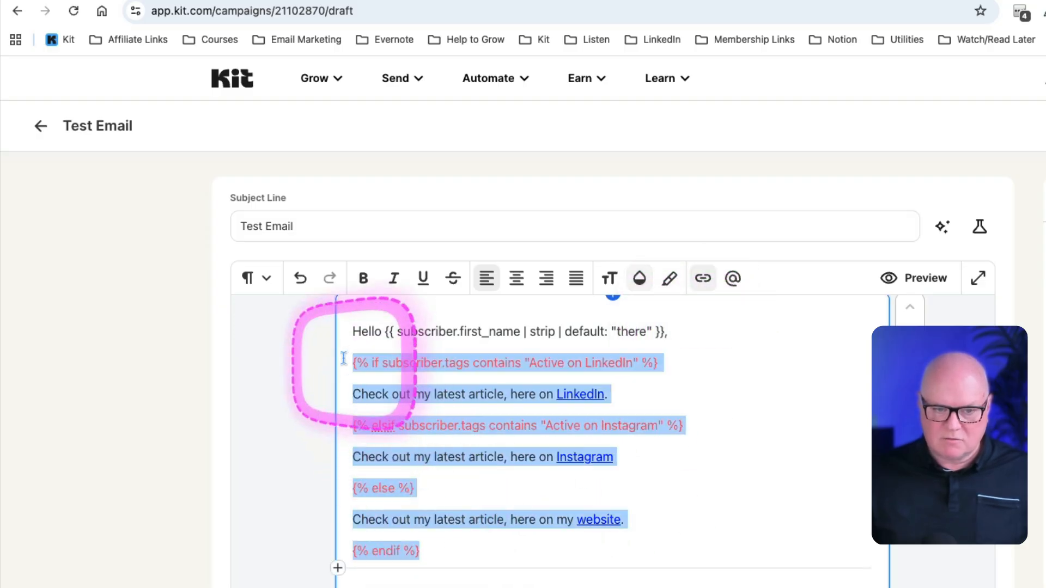
left_click(637, 284)
left_click(693, 524)
left_click(609, 550)
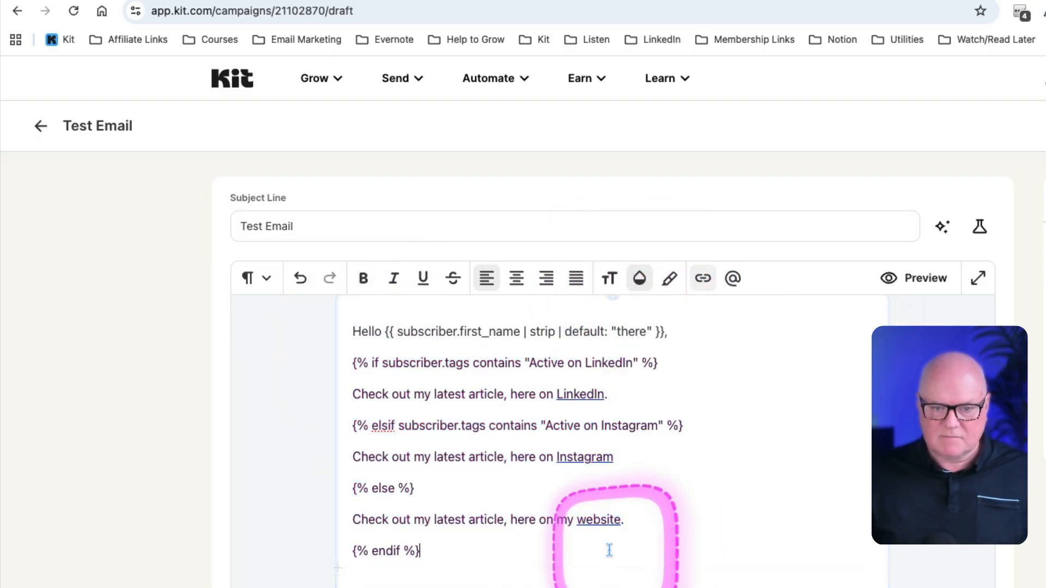
key("Return")
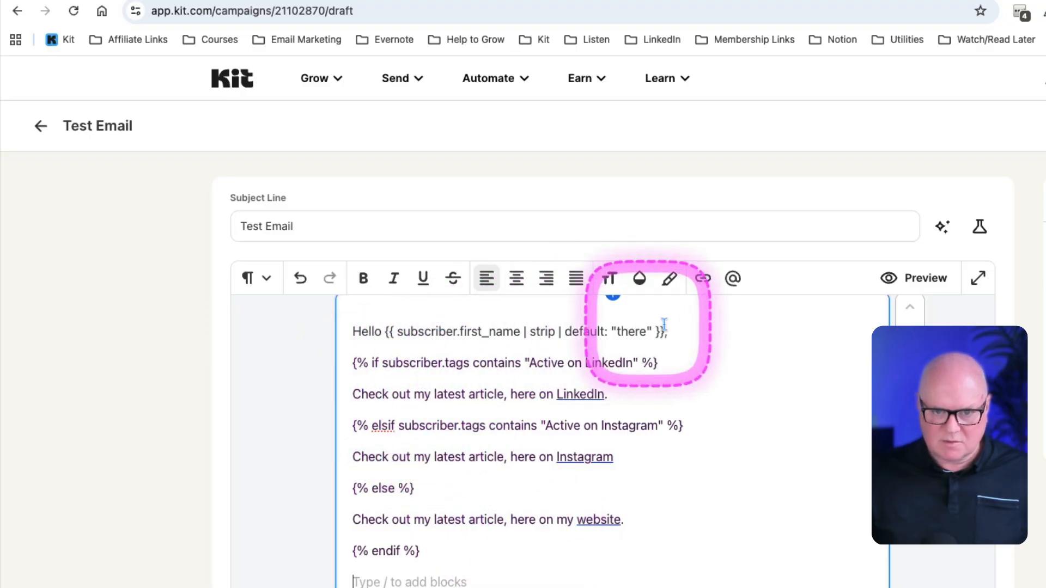